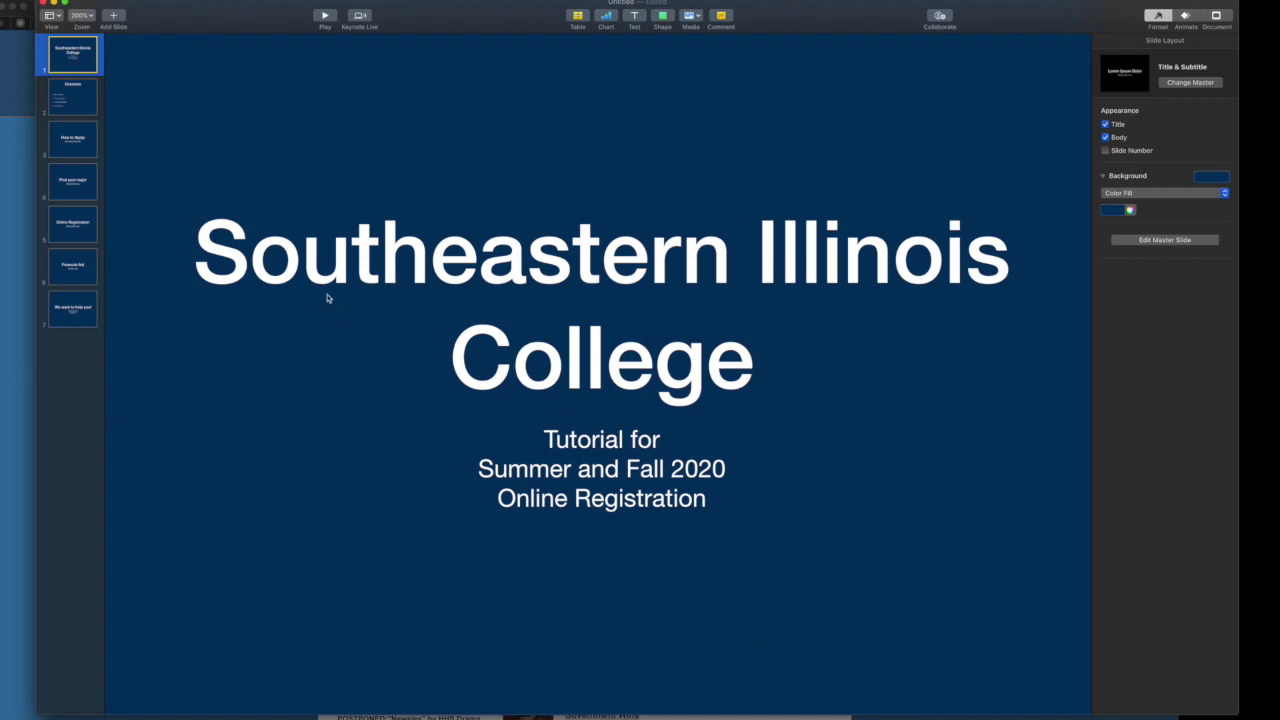
- Show the Overview slide and the How to Apply slide of the registration tutorial presentation
{"action": "left_click", "coordinate": [90, 108]}
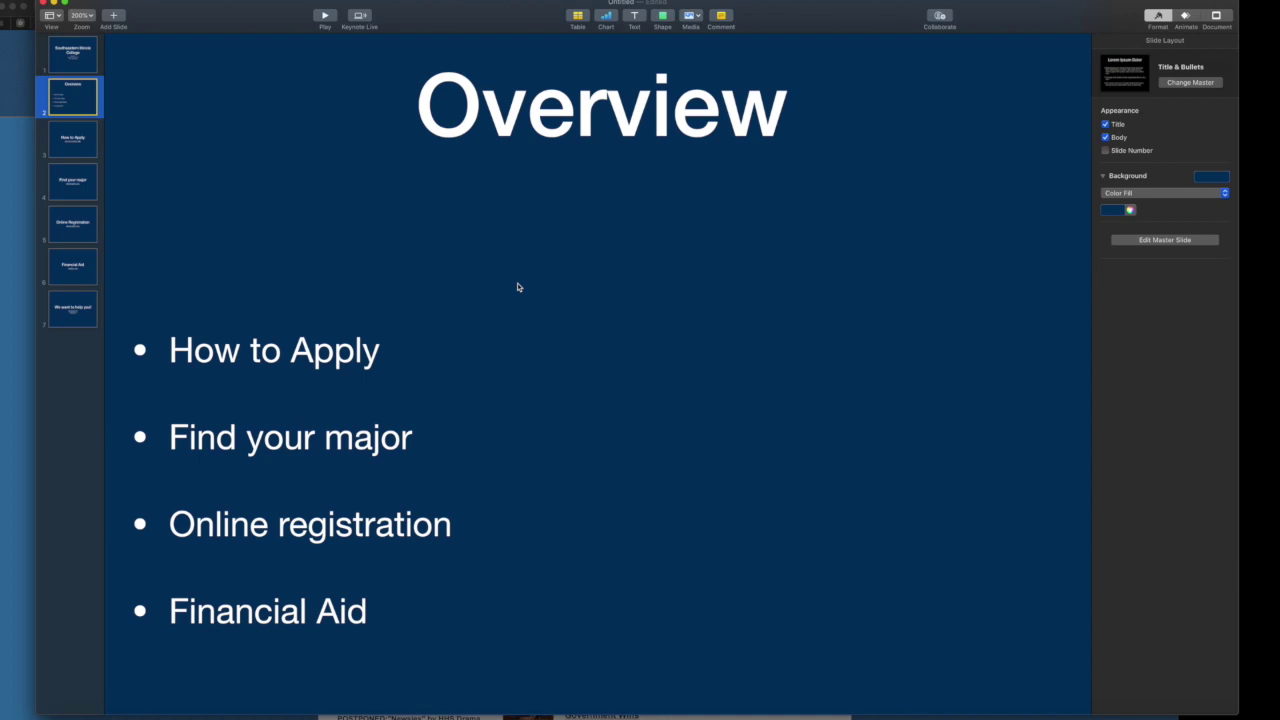
{"action": "left_click", "coordinate": [80, 141]}
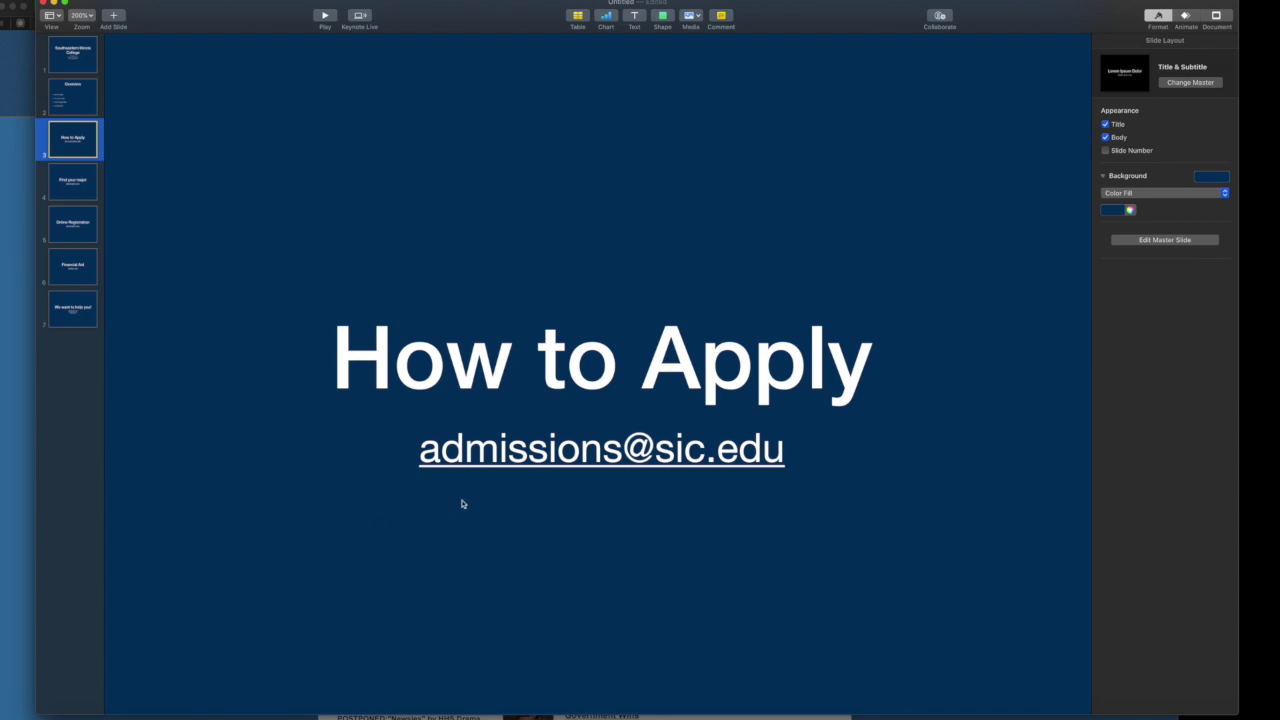
{"action": "left_click", "coordinate": [691, 500]}
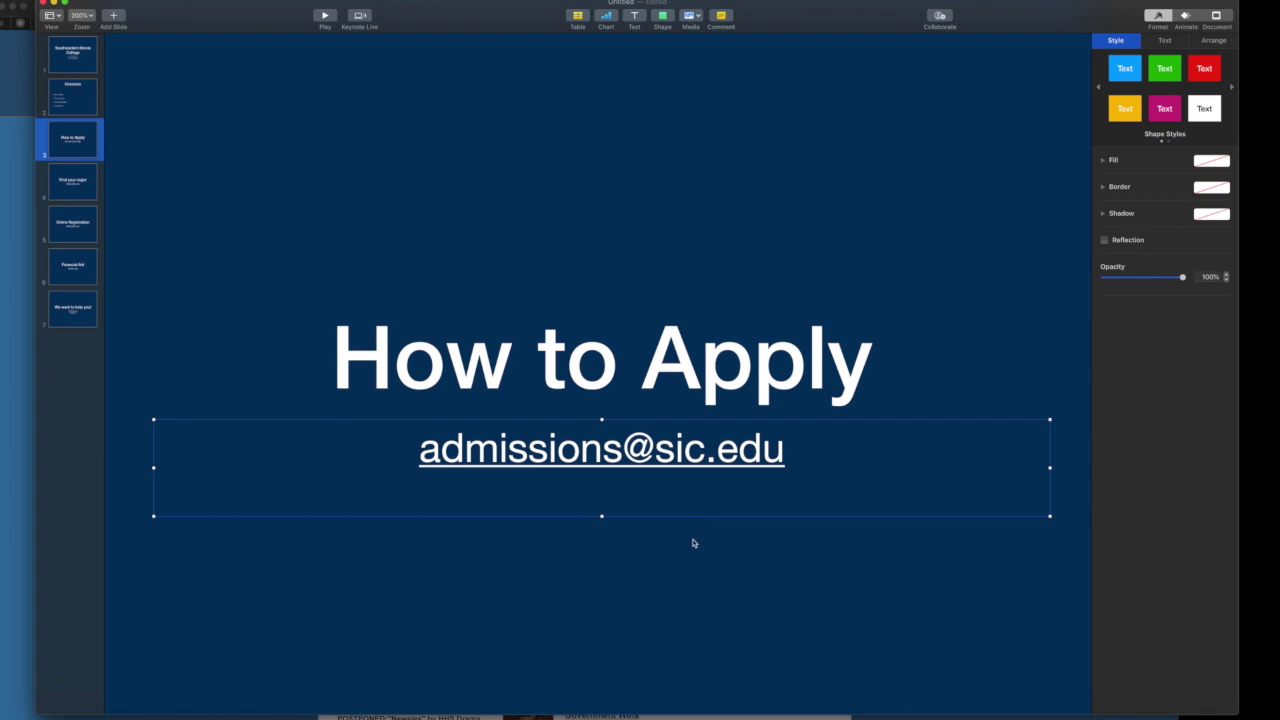
{"action": "left_click", "coordinate": [695, 541]}
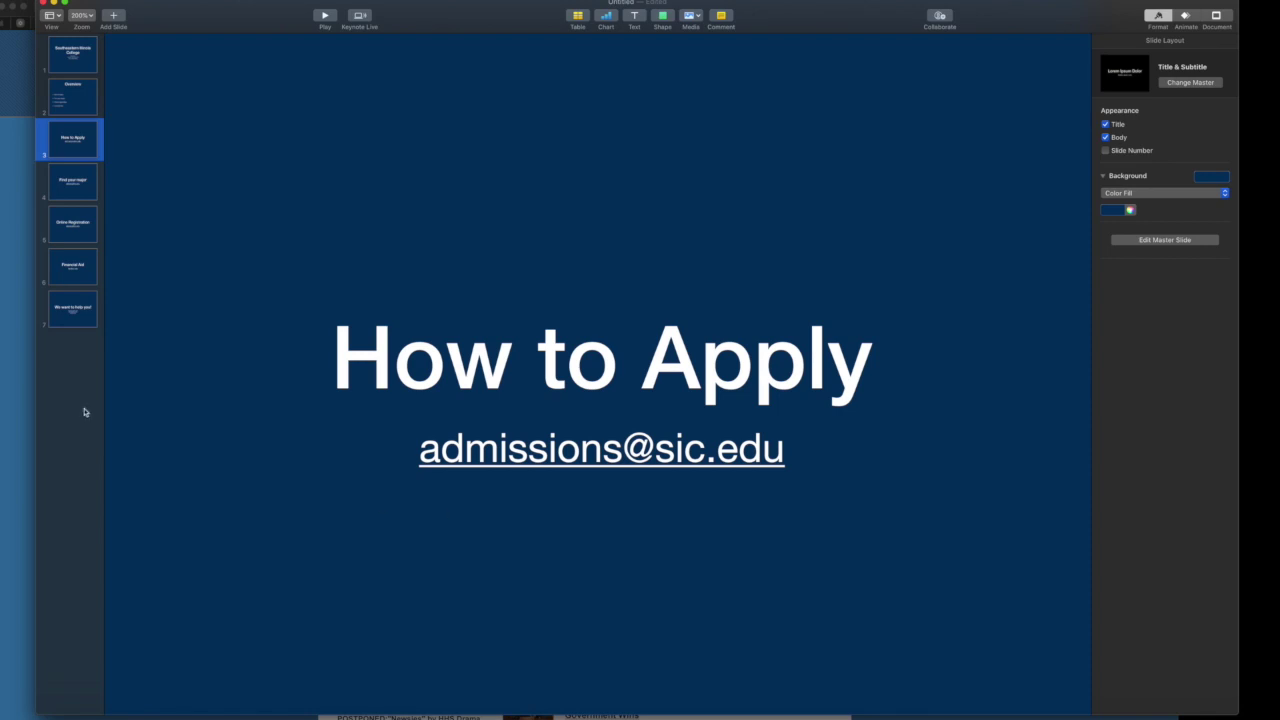
- Switch to Safari, follow Apply Now on the Southeastern Illinois College homepage, and bring up the already opened Apply Online form
{"action": "left_click", "coordinate": [20, 387]}
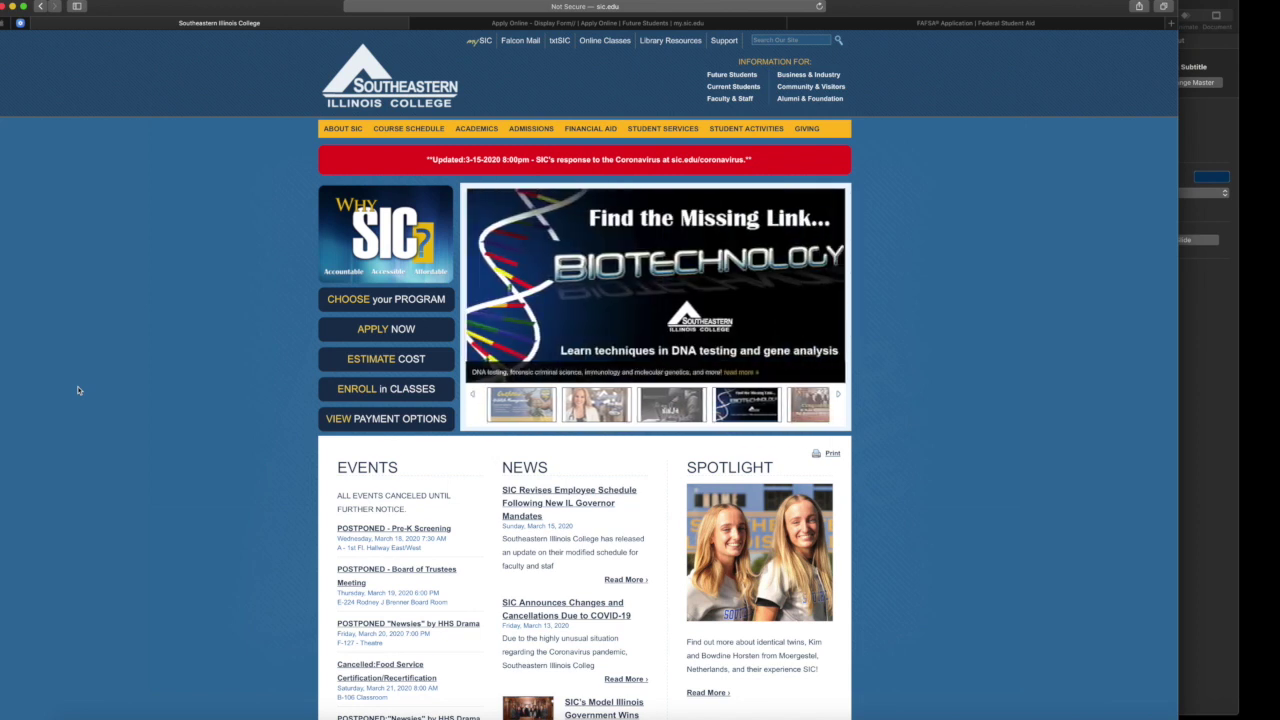
{"action": "left_click", "coordinate": [343, 336]}
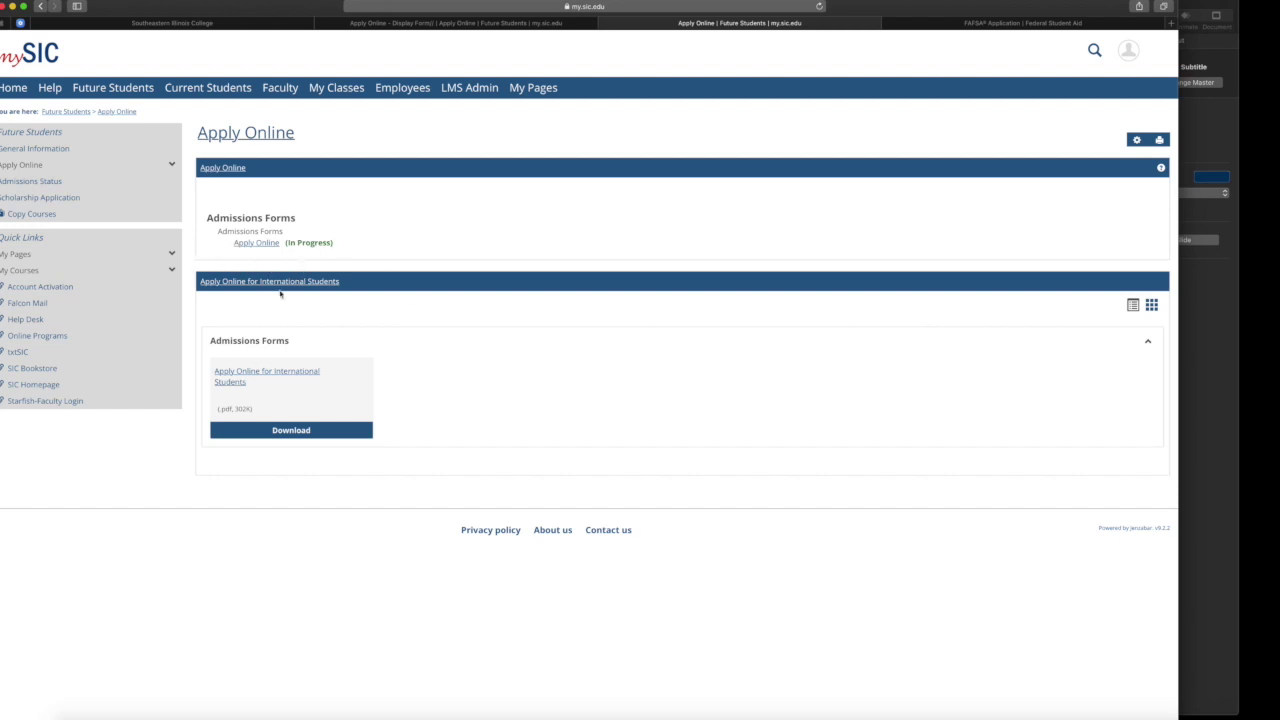
{"action": "left_click", "coordinate": [425, 24]}
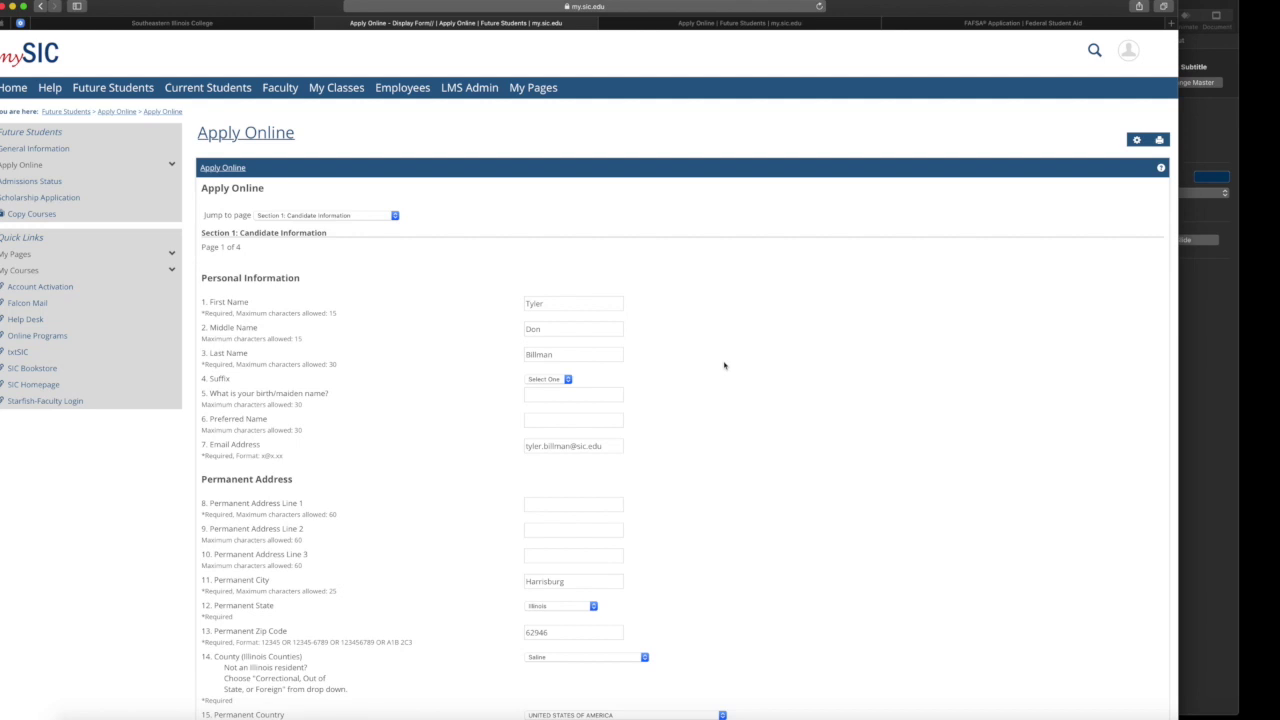
- Review the Section 1: Candidate Information fields of the application, from personal information through military service
{"action": "scroll", "coordinate": [724, 365], "scroll_direction": "down", "scroll_amount": 3}
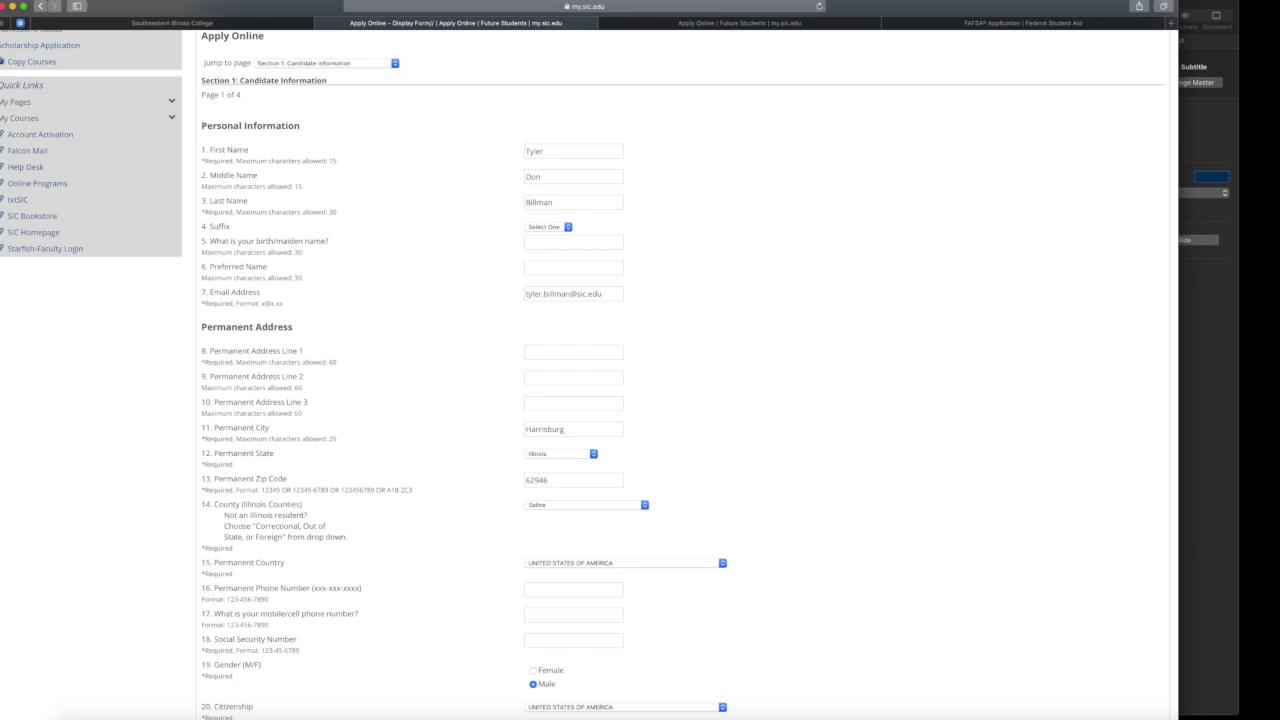
{"action": "scroll", "coordinate": [590, 370], "scroll_direction": "down", "scroll_amount": 3}
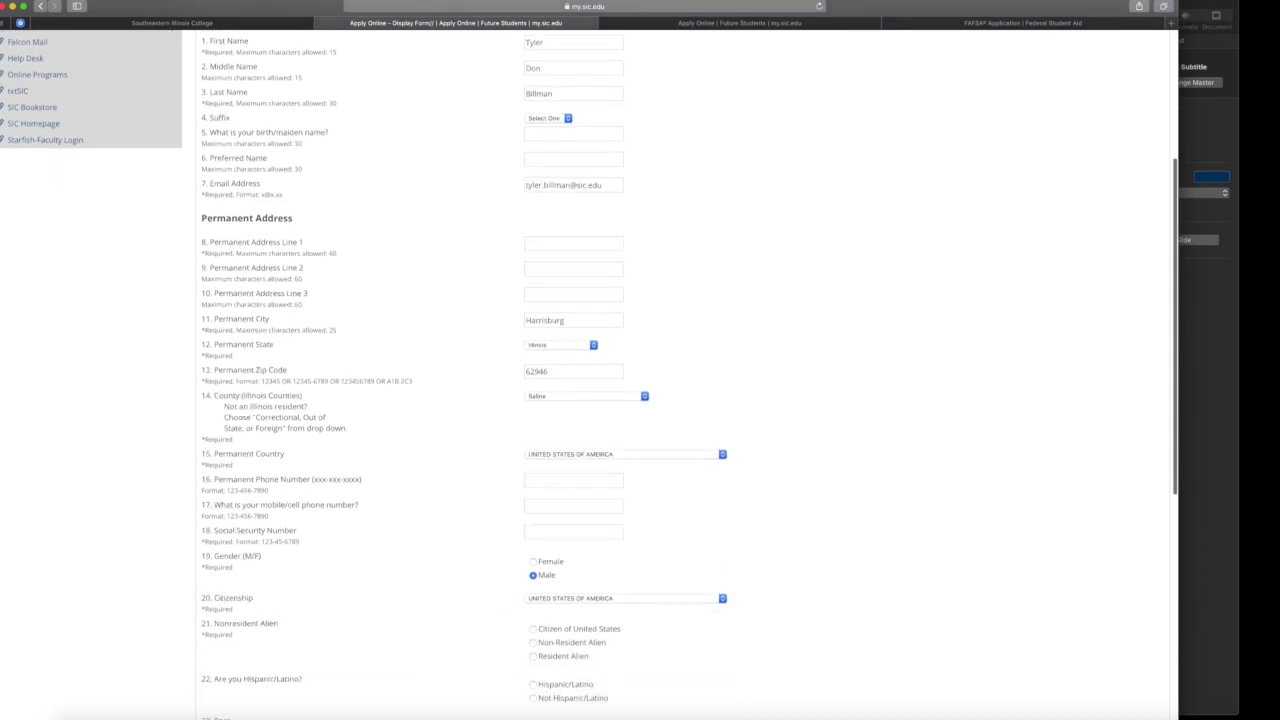
{"action": "scroll", "coordinate": [590, 374], "scroll_direction": "down", "scroll_amount": 3}
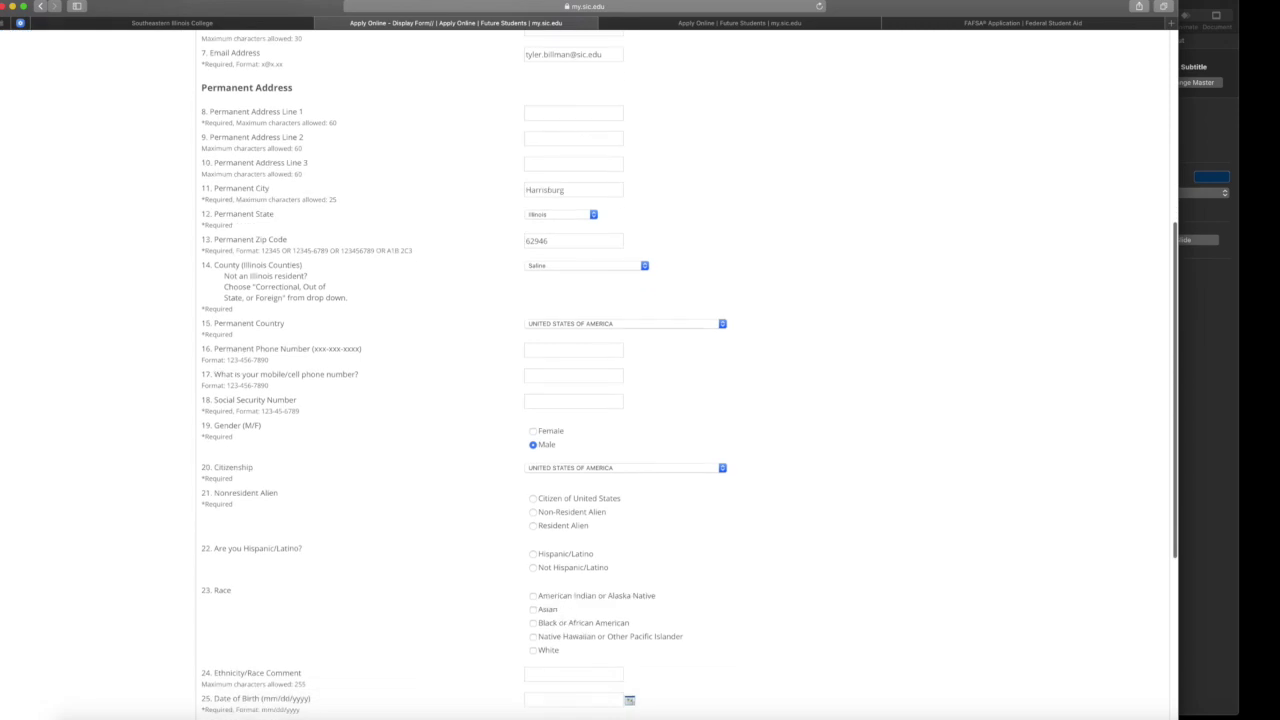
{"action": "scroll", "coordinate": [689, 375], "scroll_direction": "down", "scroll_amount": 3}
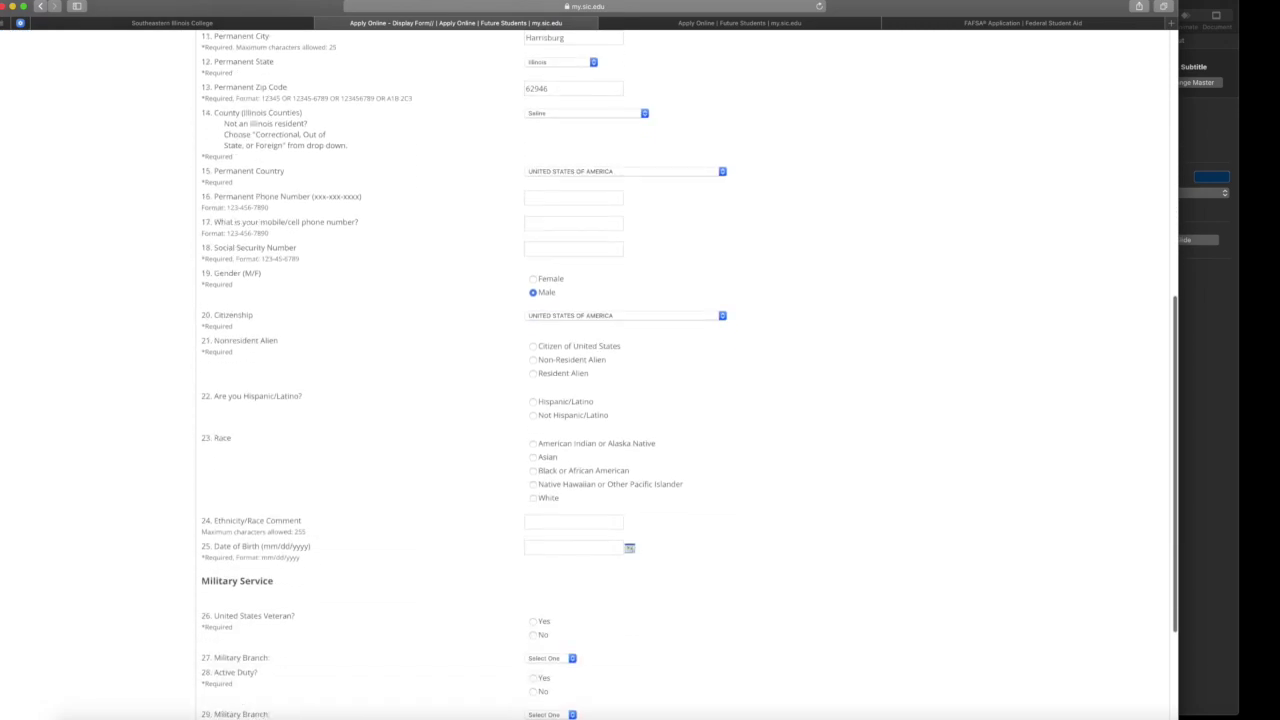
{"action": "scroll", "coordinate": [689, 375], "scroll_direction": "down", "scroll_amount": 3}
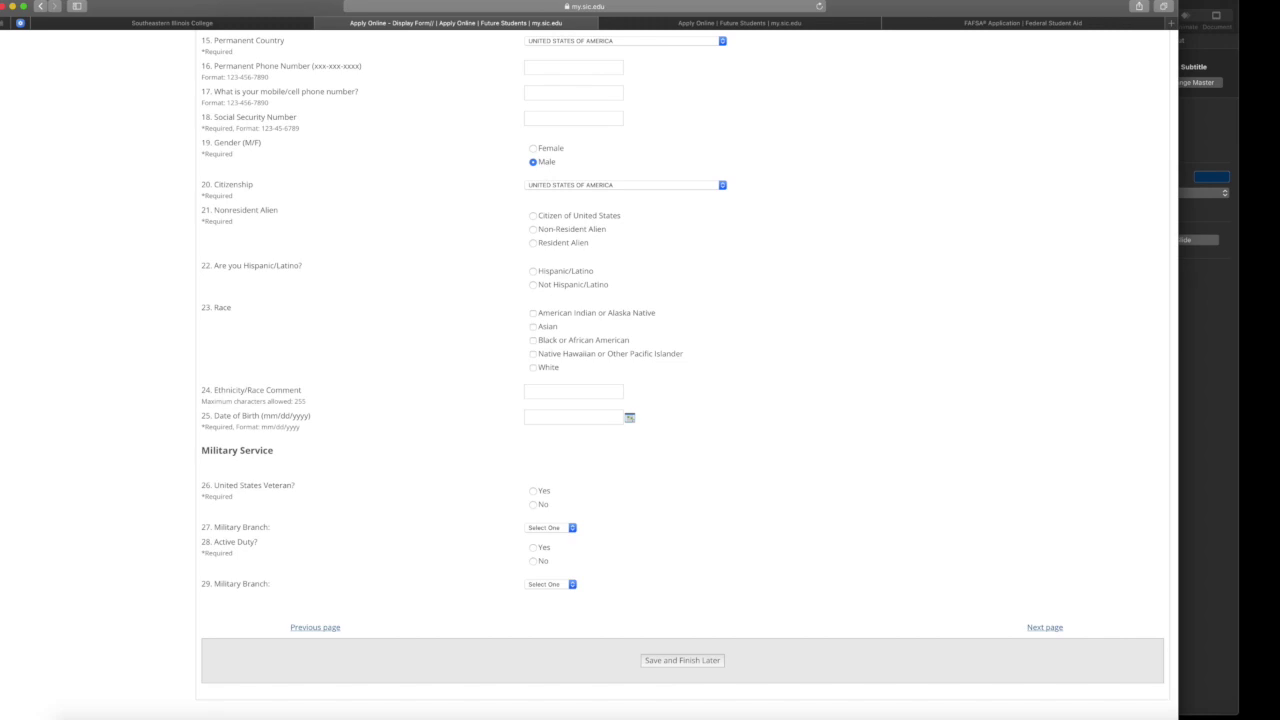
{"action": "scroll", "coordinate": [689, 375], "scroll_direction": "down", "scroll_amount": 2}
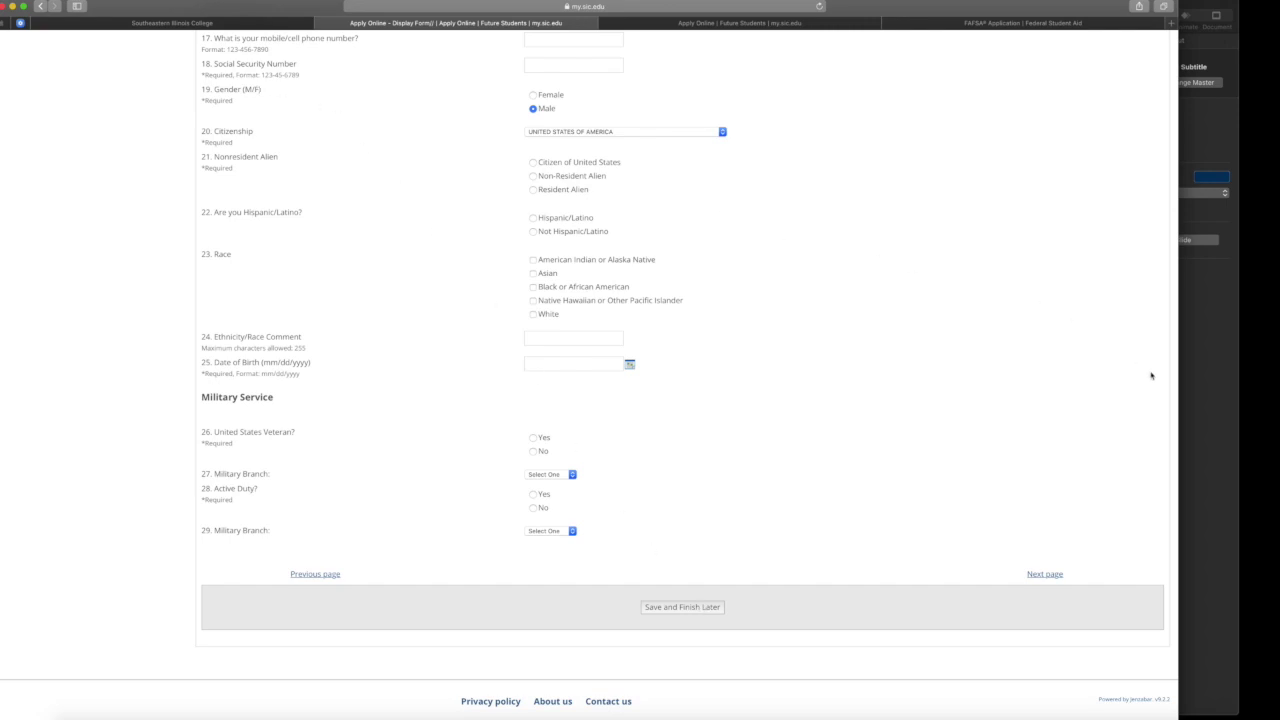
- Switch back to the Keynote presentation and show the Find your major slide
{"action": "left_click", "coordinate": [1198, 378]}
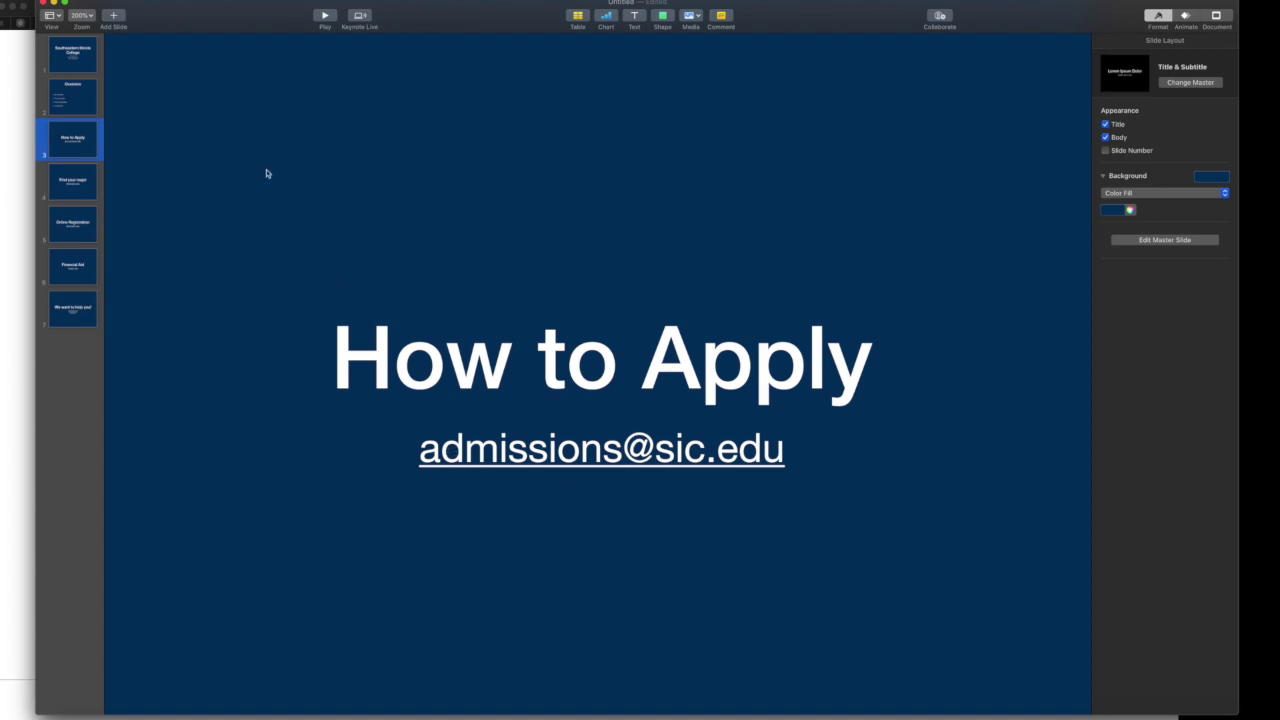
{"action": "left_click", "coordinate": [86, 186]}
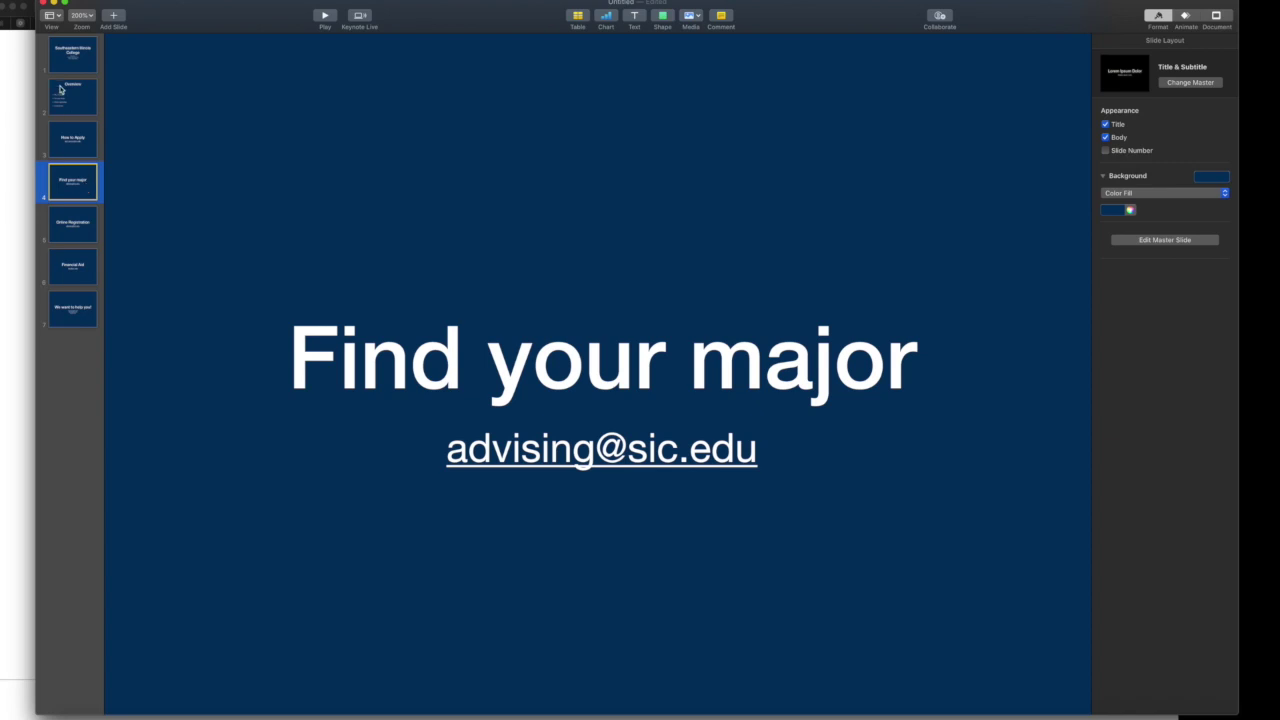
{"action": "left_click", "coordinate": [74, 141]}
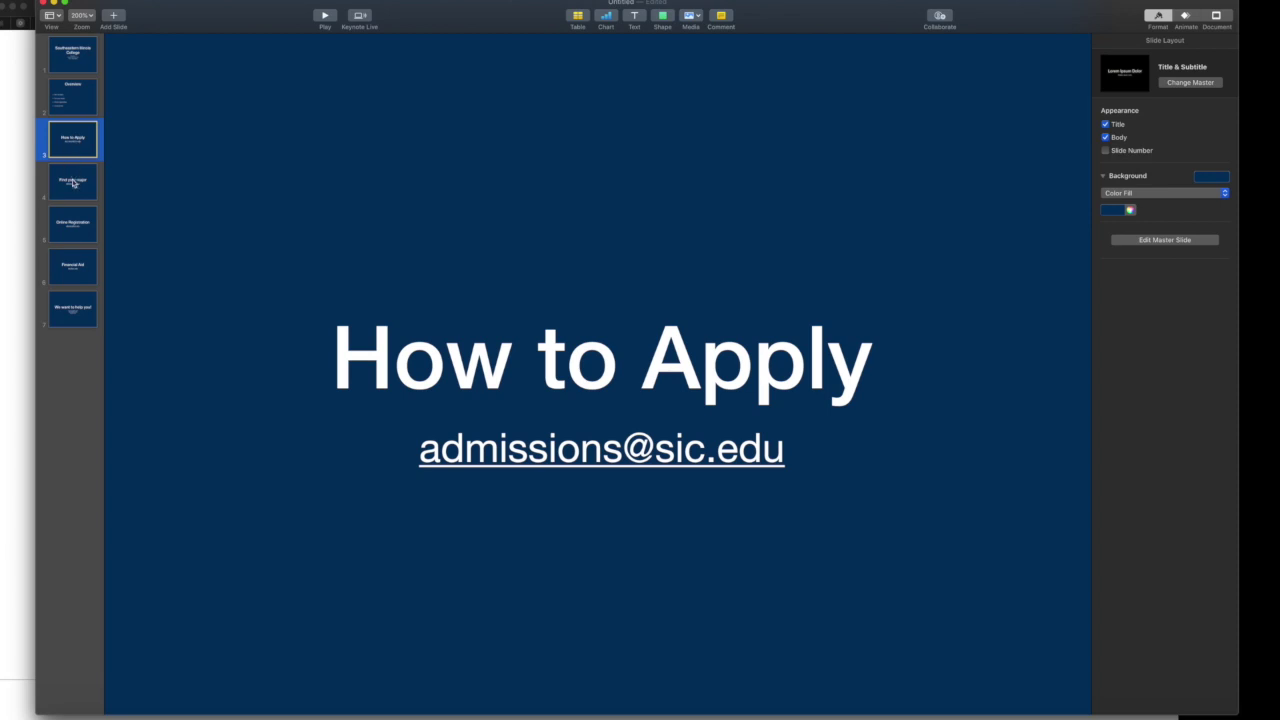
{"action": "left_click", "coordinate": [73, 183]}
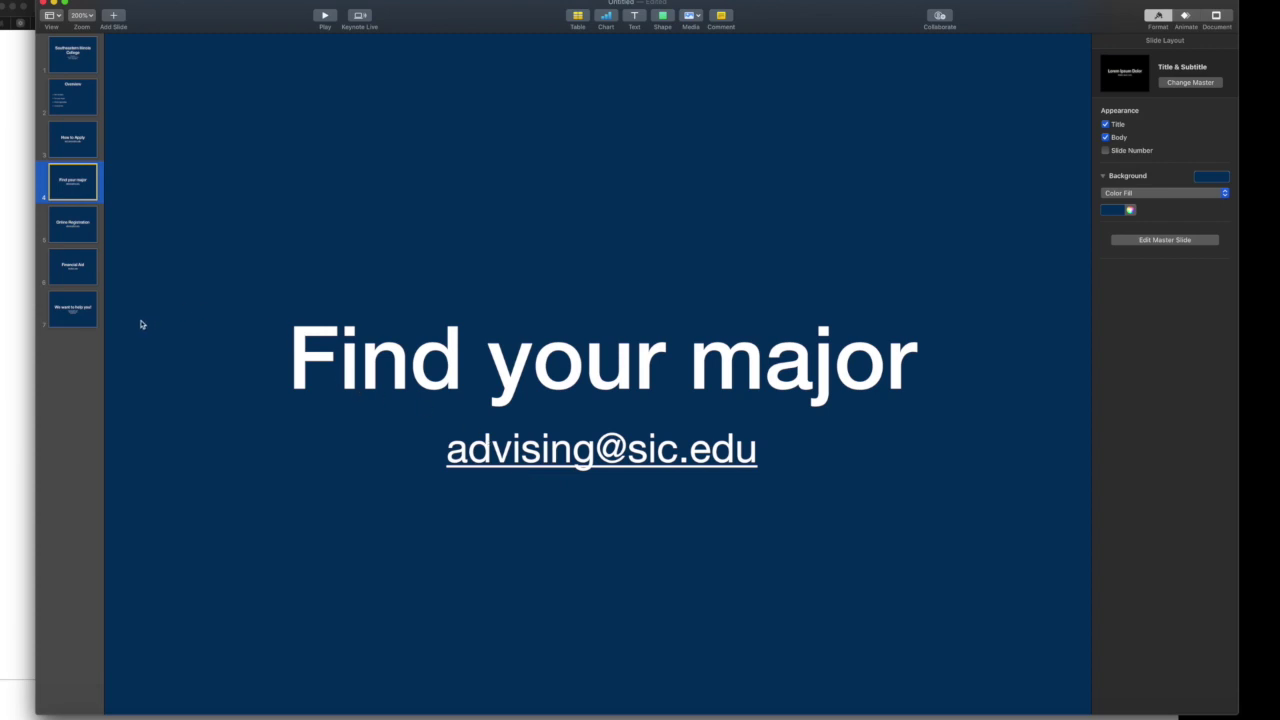
- Switch to Safari and open the Choose your Program page from the Southeastern Illinois College homepage
{"action": "left_click", "coordinate": [14, 306]}
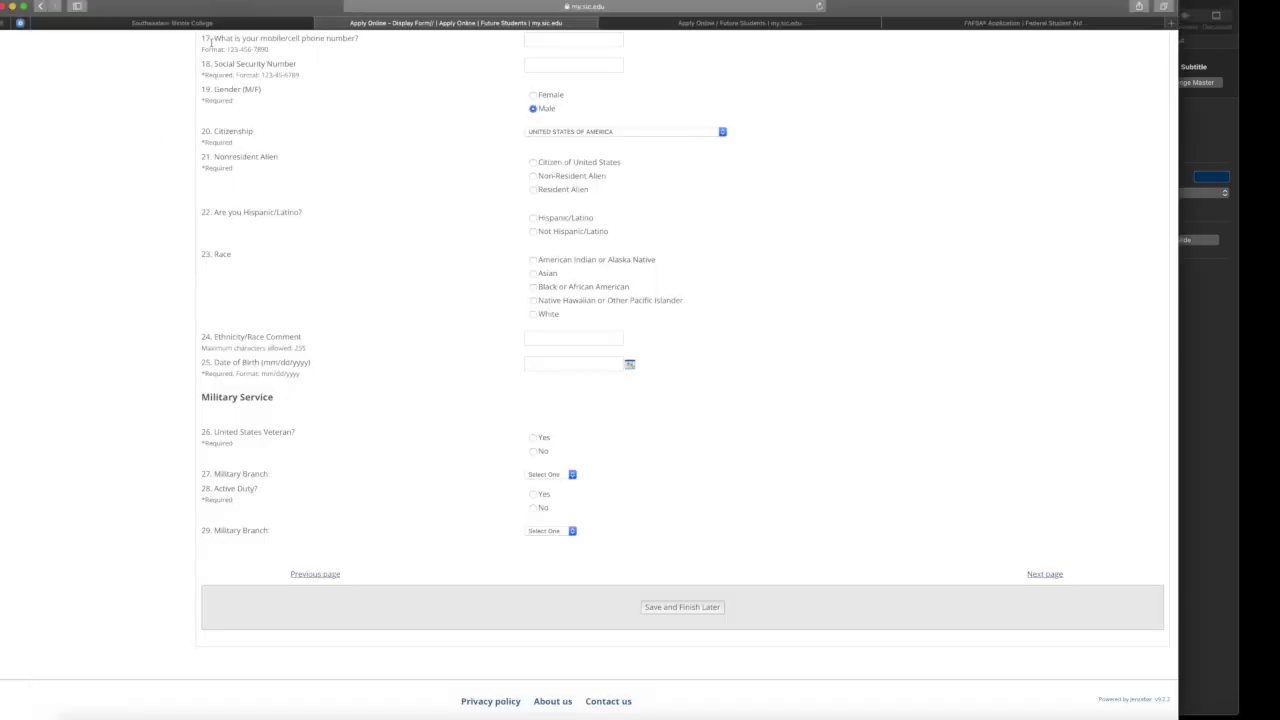
{"action": "left_click", "coordinate": [189, 23]}
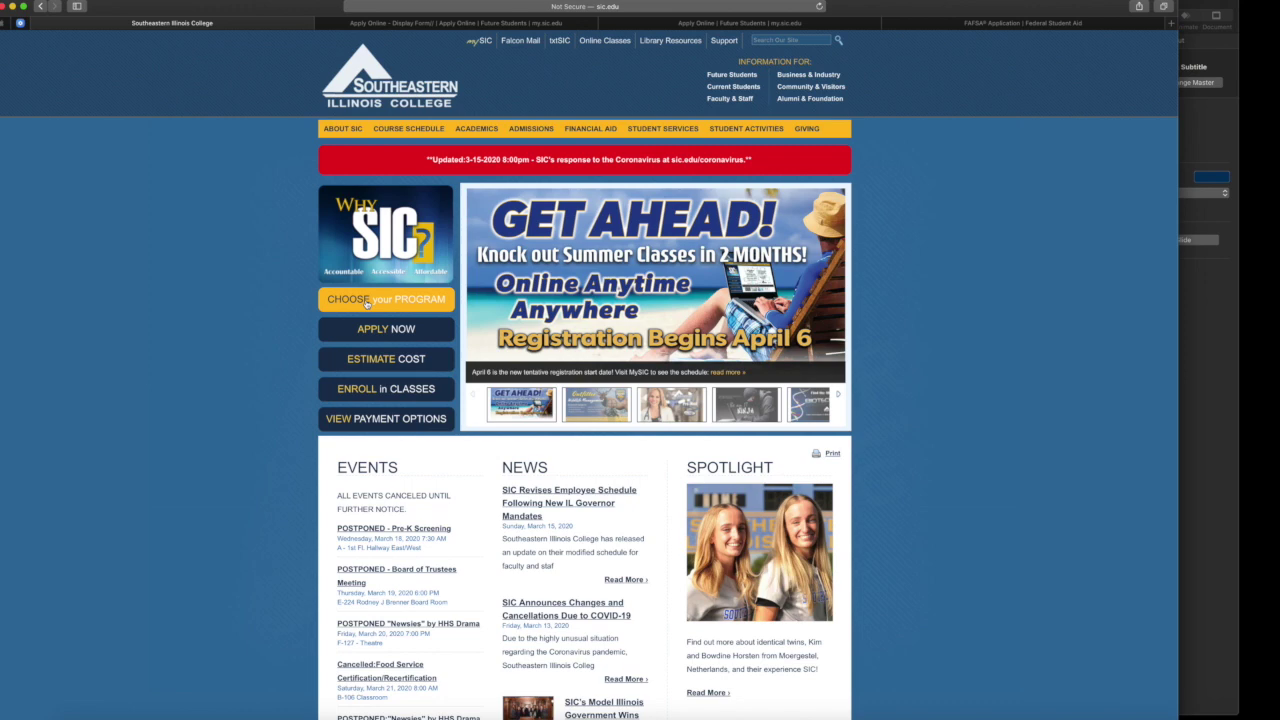
{"action": "left_click", "coordinate": [367, 303]}
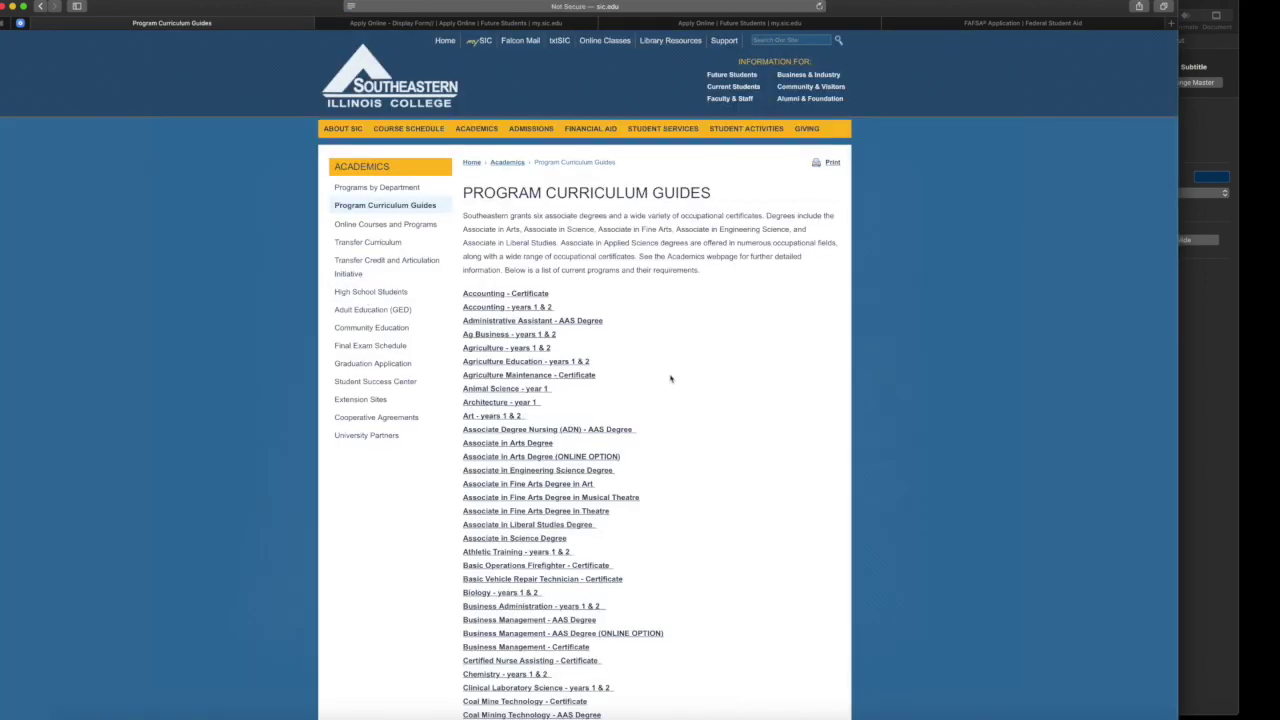
- Browse the list of program curriculum guides and examine the semester course tables in the Business Administration - years 1 & 2 guide
{"action": "scroll", "coordinate": [670, 378], "scroll_direction": "down", "scroll_amount": 4}
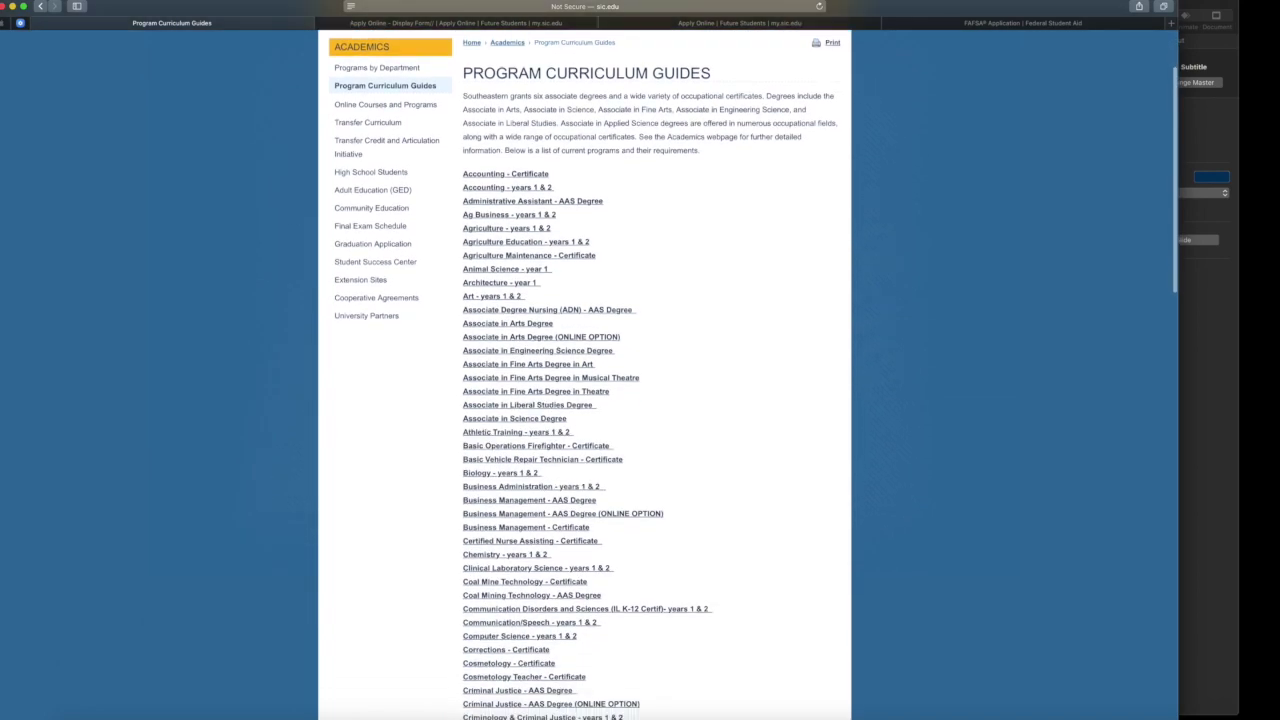
{"action": "scroll", "coordinate": [585, 378], "scroll_direction": "down", "scroll_amount": 6}
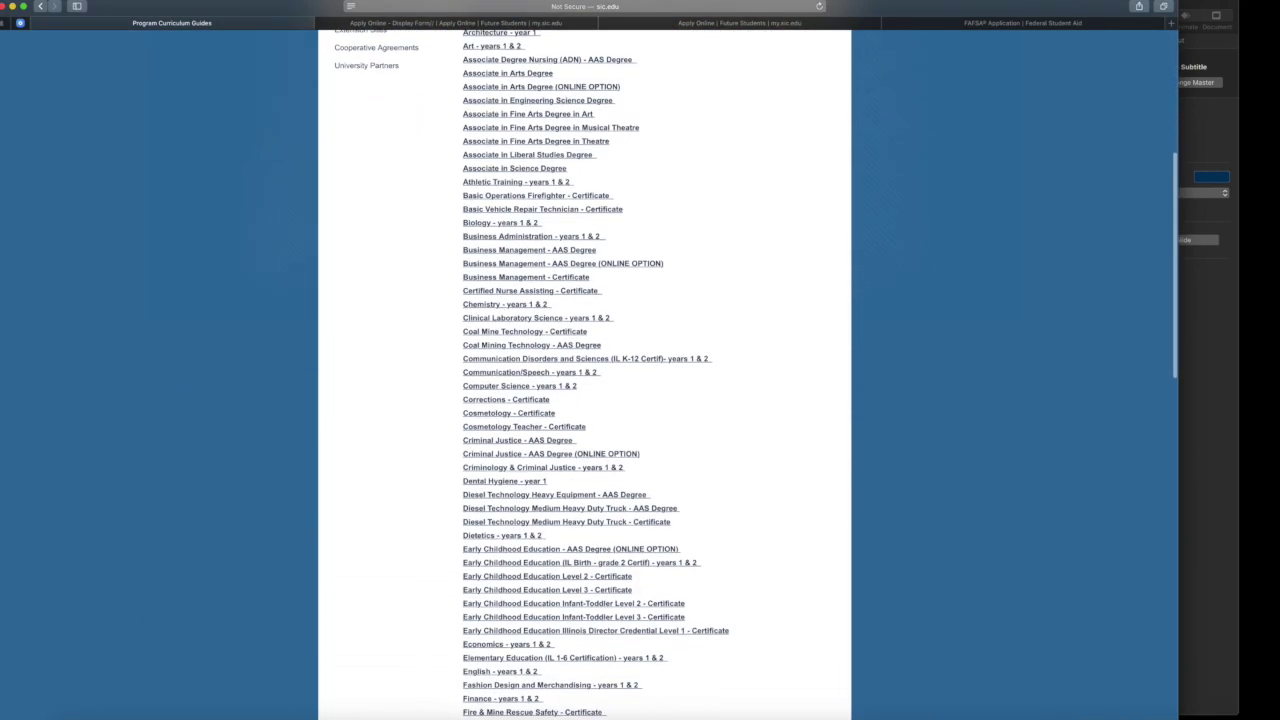
{"action": "scroll", "coordinate": [585, 378], "scroll_direction": "down", "scroll_amount": 5}
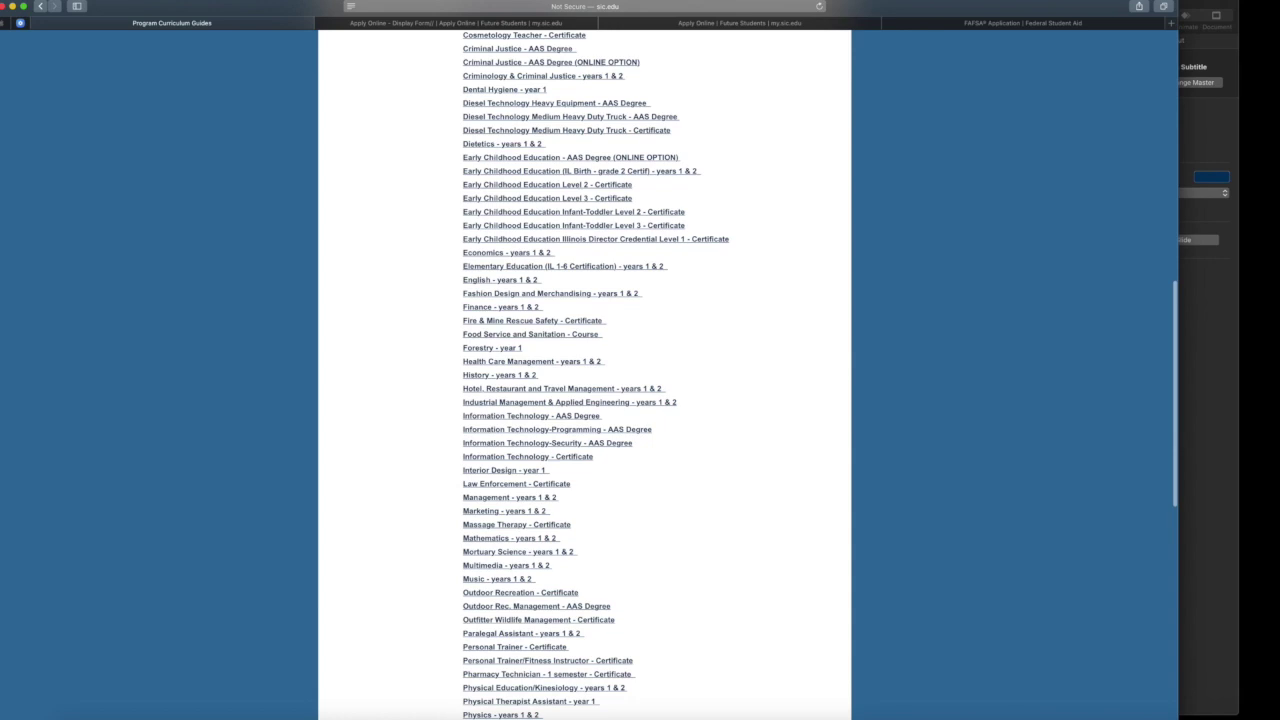
{"action": "scroll", "coordinate": [585, 378], "scroll_direction": "down", "scroll_amount": 3}
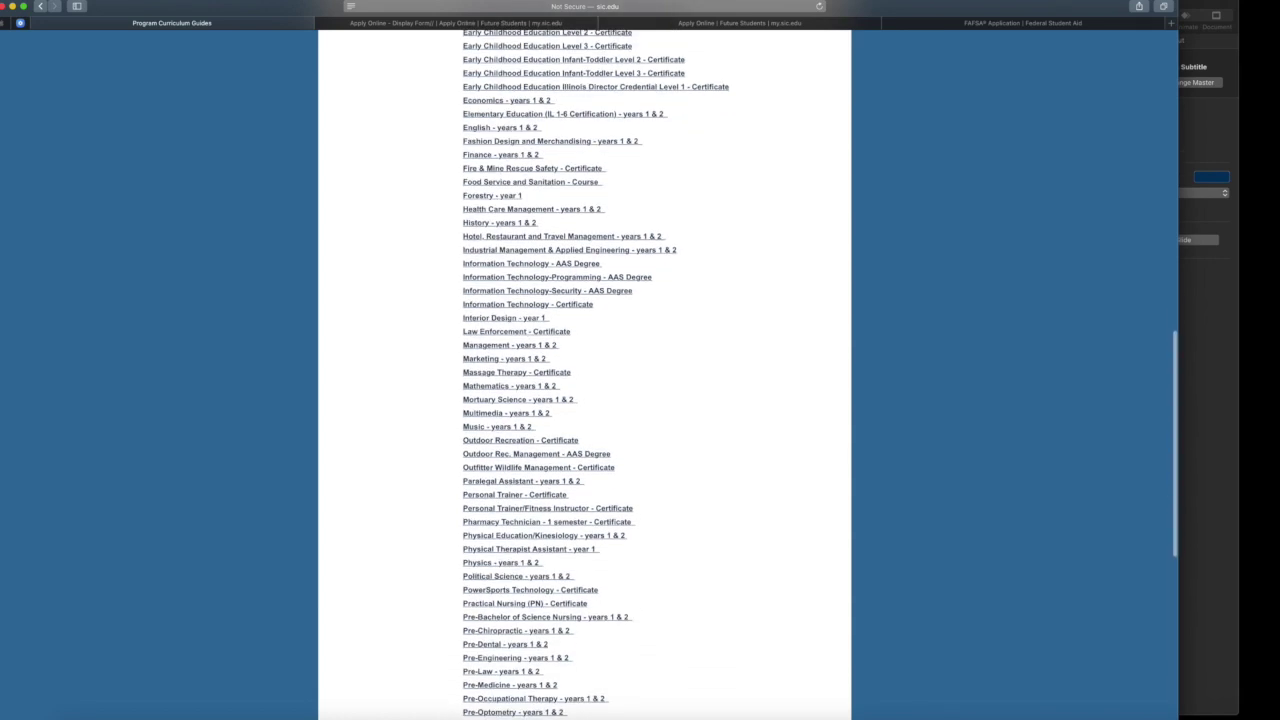
{"action": "scroll", "coordinate": [585, 378], "scroll_direction": "up", "scroll_amount": 5}
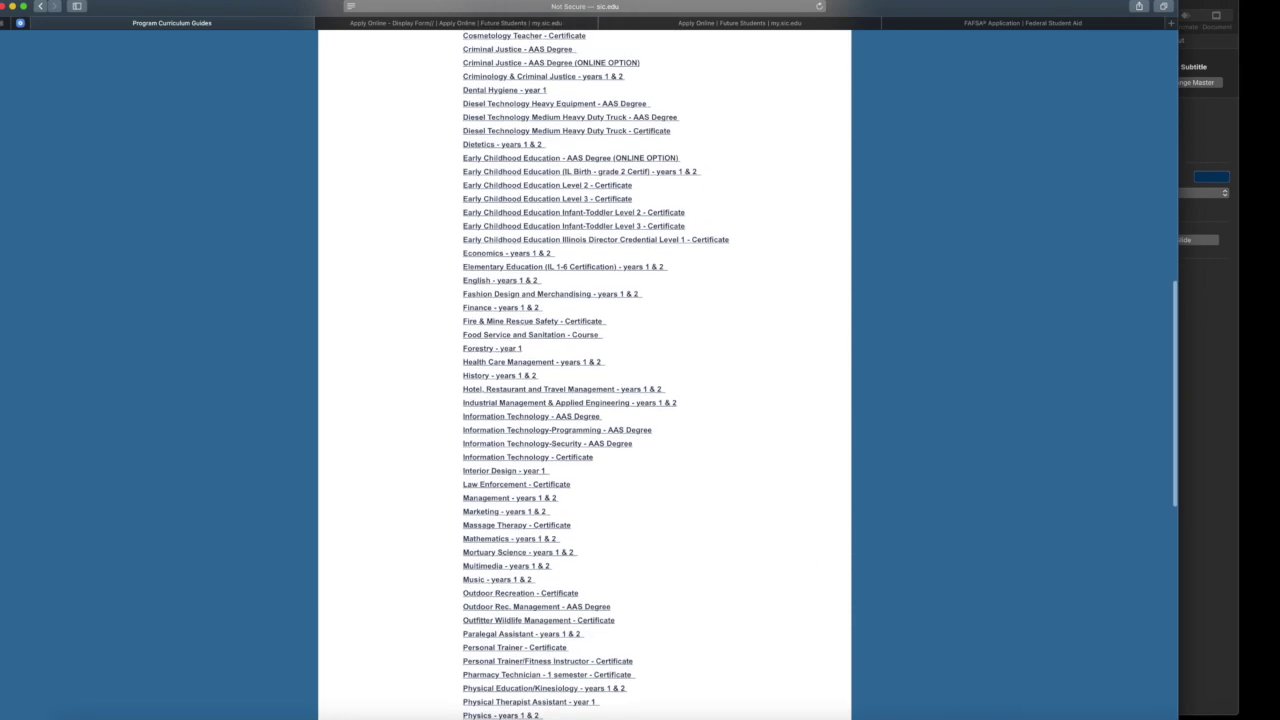
{"action": "scroll", "coordinate": [585, 378], "scroll_direction": "up", "scroll_amount": 6}
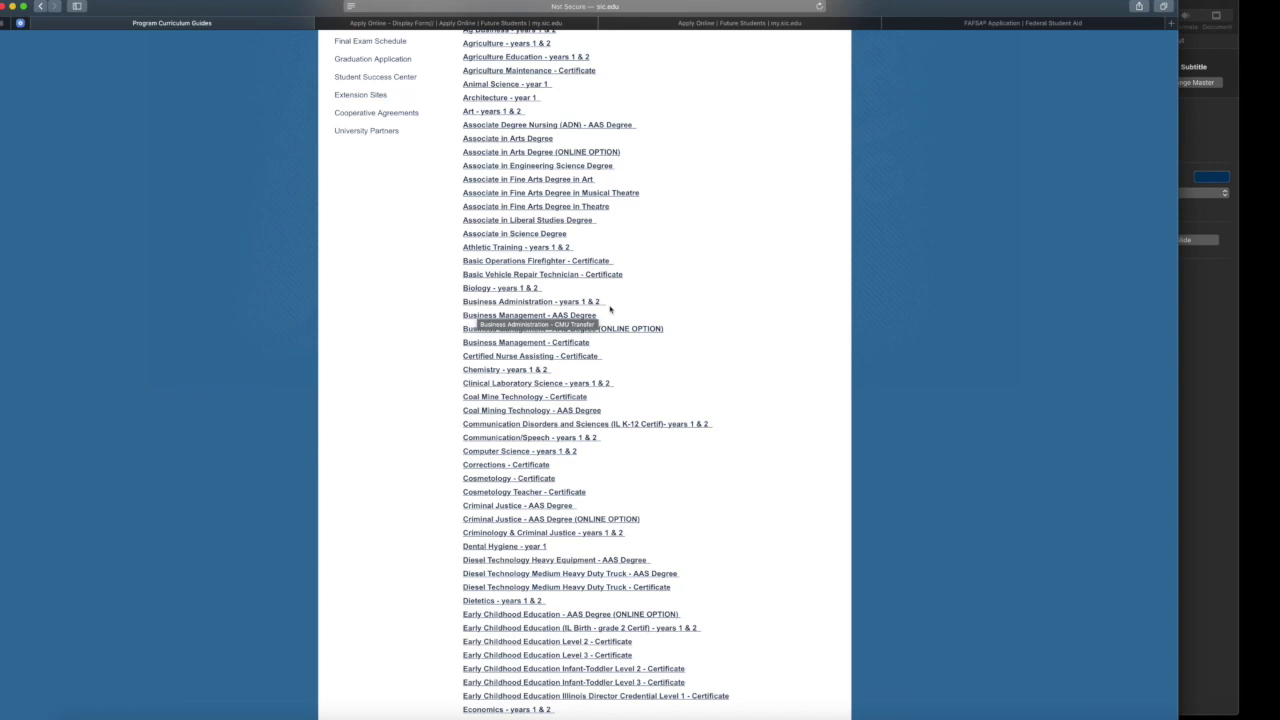
{"action": "left_click", "coordinate": [579, 301]}
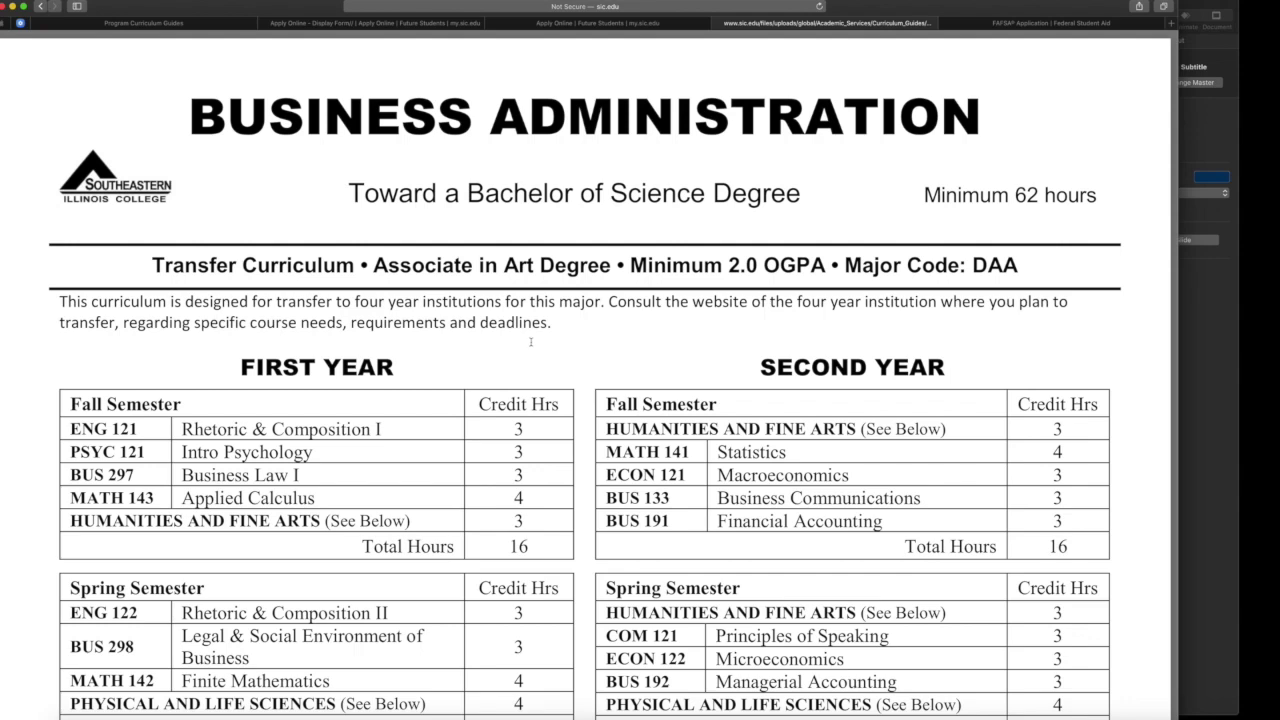
{"action": "scroll", "coordinate": [530, 342], "scroll_direction": "down", "scroll_amount": 3}
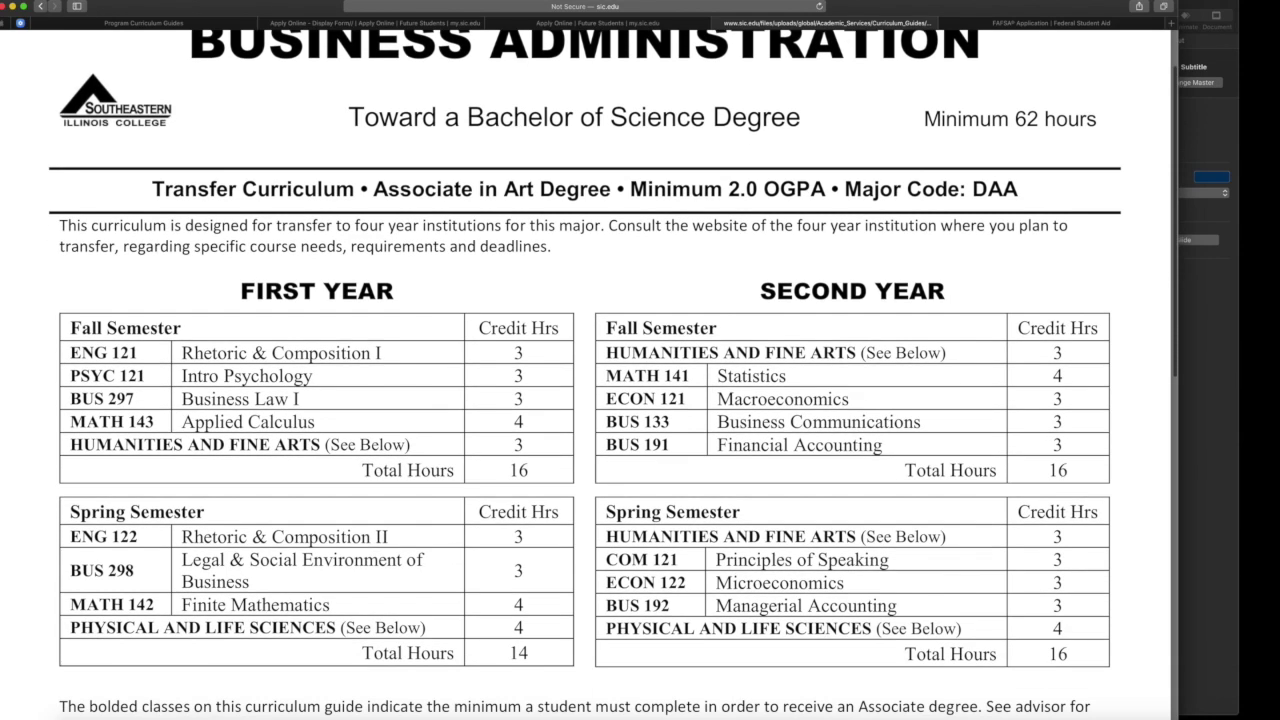
{"action": "scroll", "coordinate": [589, 374], "scroll_direction": "down", "scroll_amount": 2}
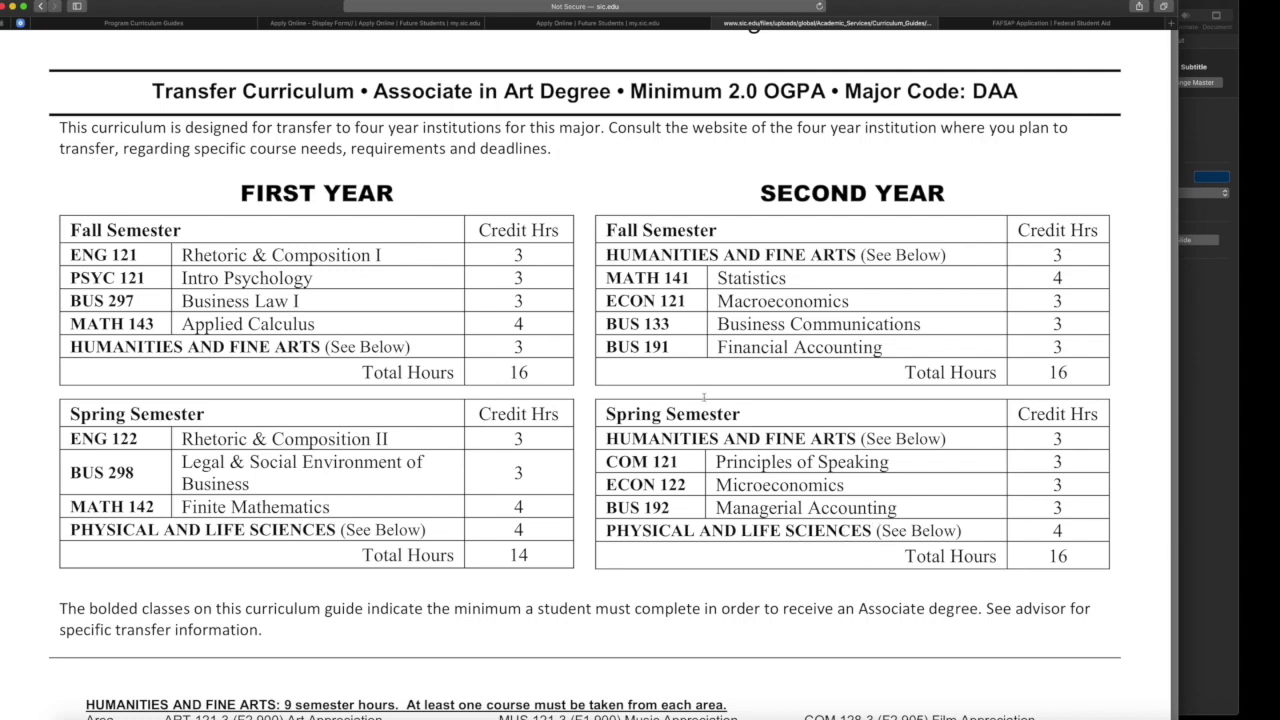
- Examine the semester course tables in the Business Management - AAS Degree guide and return to the Program Curriculum Guides list
{"action": "left_click", "coordinate": [199, 27]}
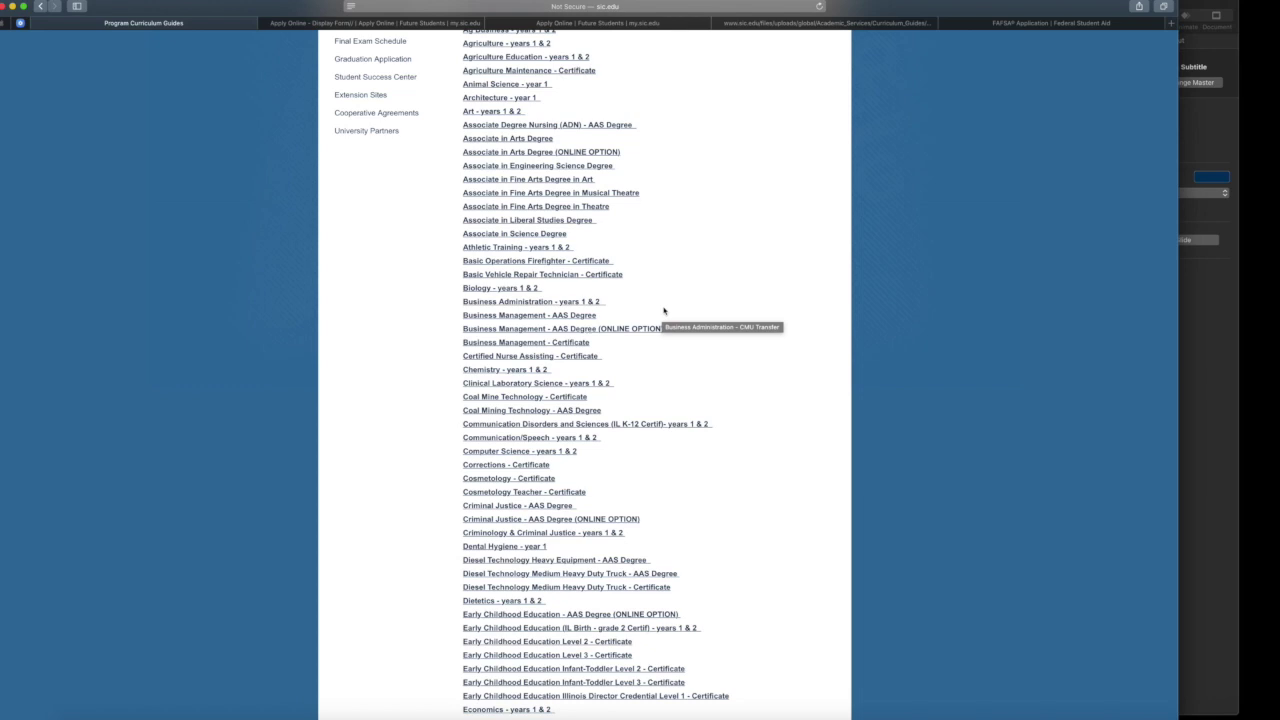
{"action": "left_click", "coordinate": [590, 316]}
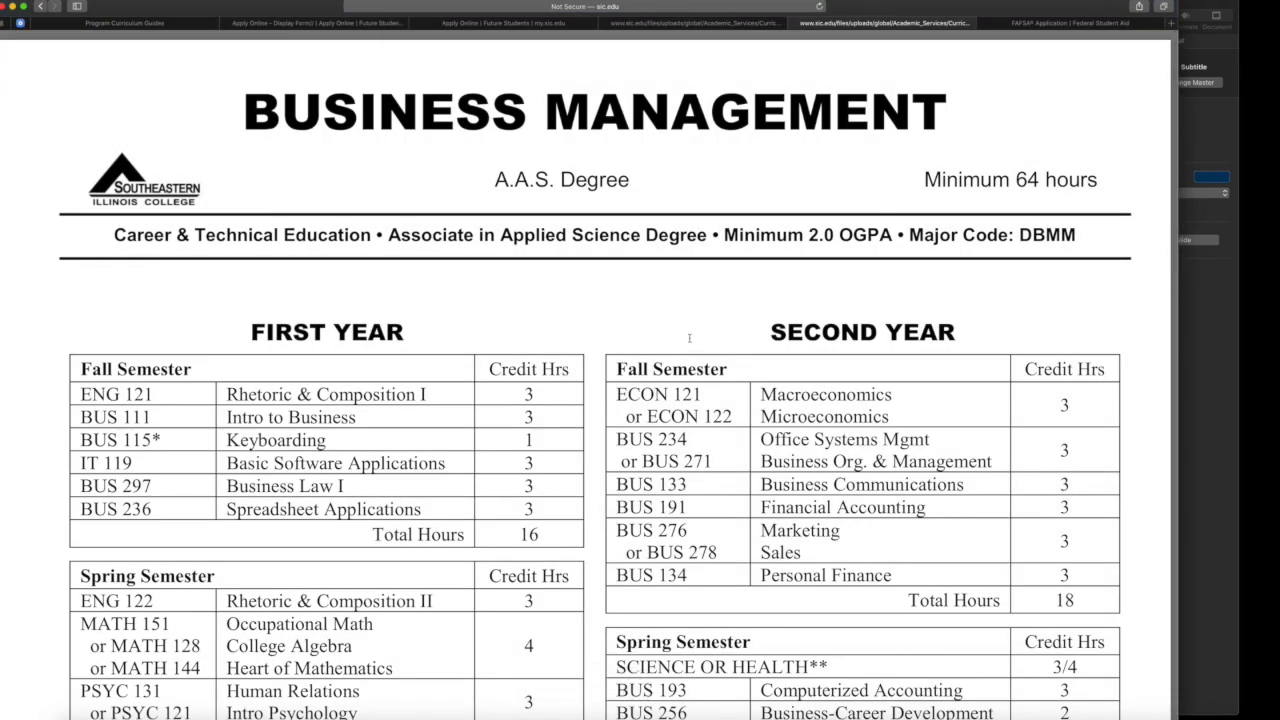
{"action": "scroll", "coordinate": [689, 338], "scroll_direction": "down", "scroll_amount": 5}
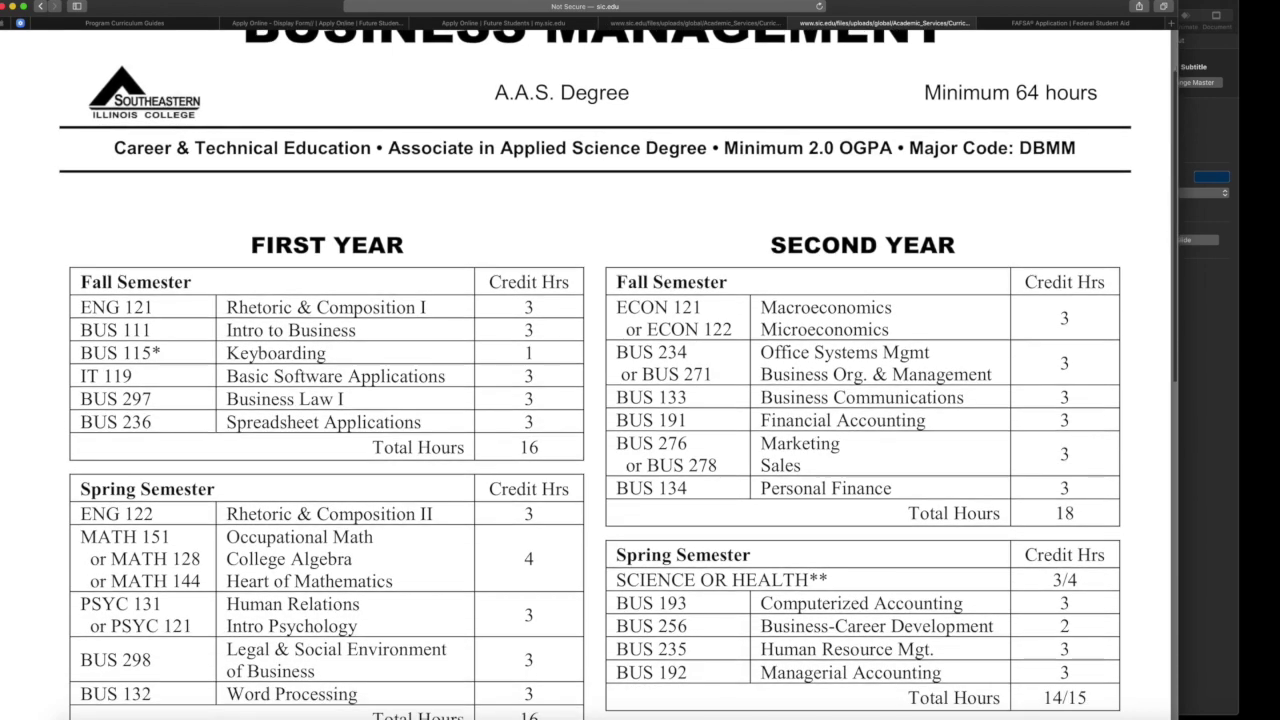
{"action": "scroll", "coordinate": [689, 338], "scroll_direction": "down", "scroll_amount": 3}
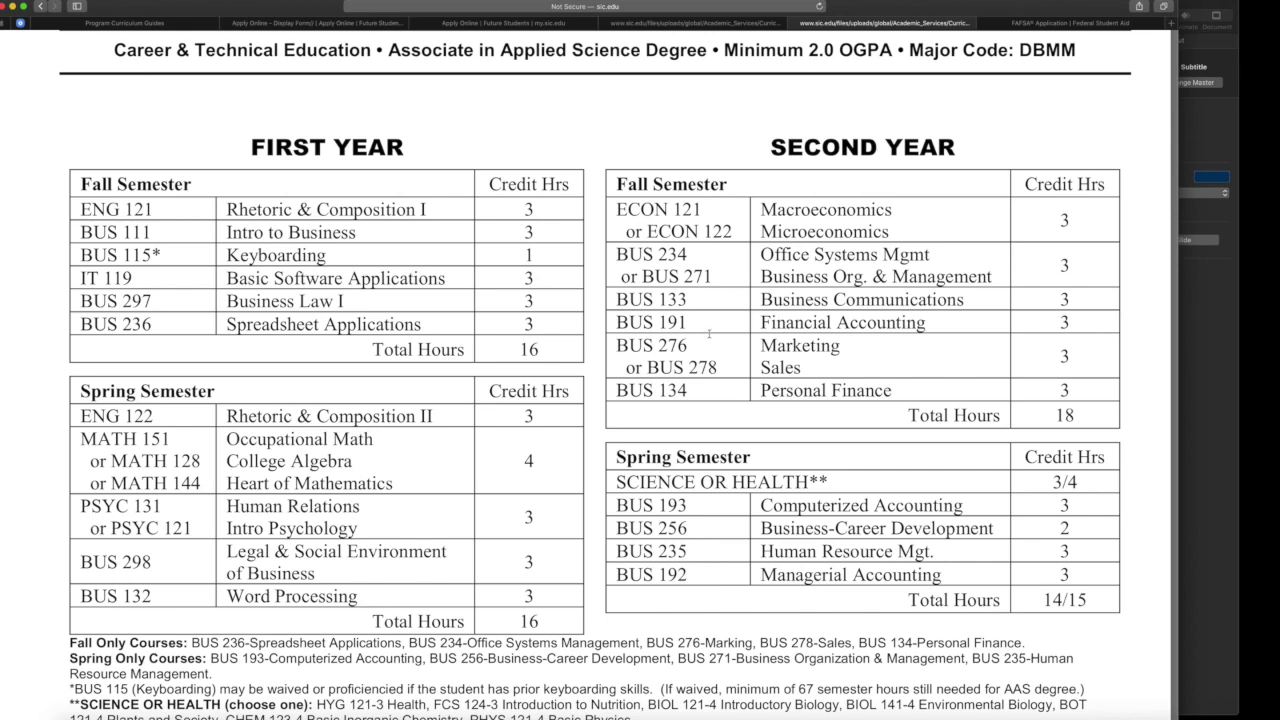
{"action": "scroll", "coordinate": [451, 318], "scroll_direction": "up", "scroll_amount": 1}
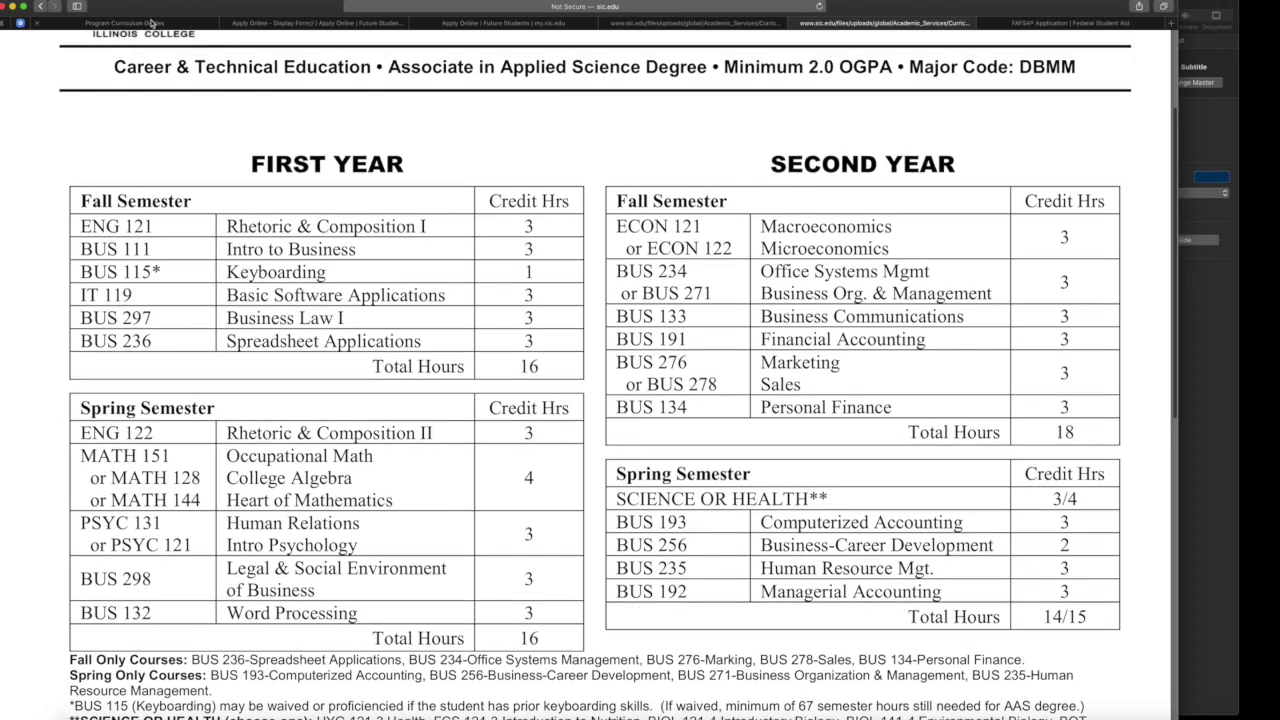
{"action": "left_click", "coordinate": [150, 24]}
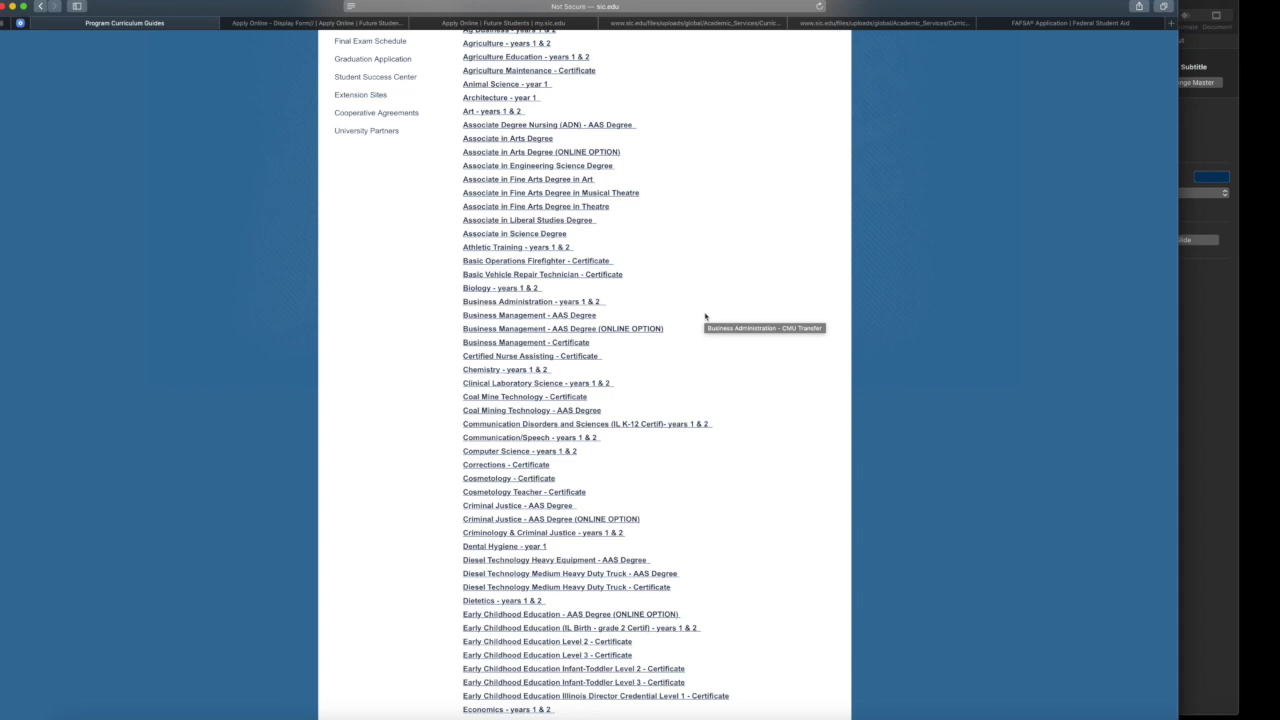
- Examine the semester course tables in the Business Management - Certificate guide and return to the Program Curriculum Guides list
{"action": "left_click", "coordinate": [567, 343]}
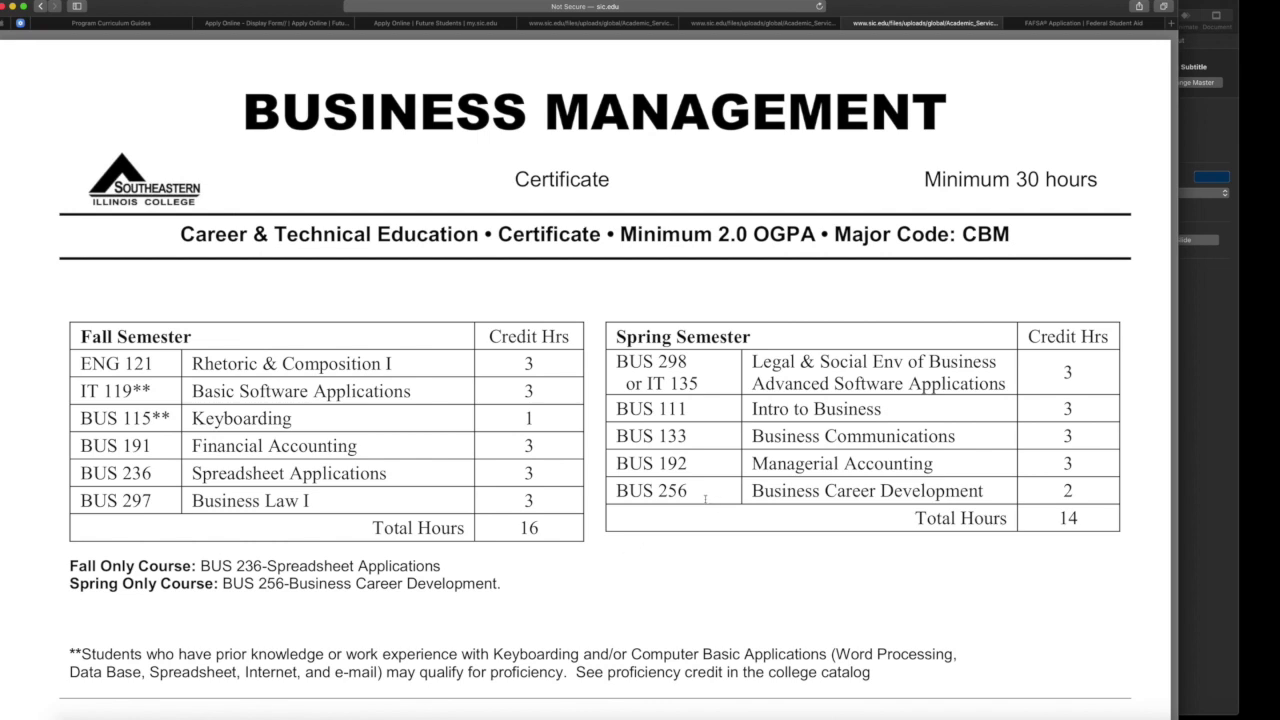
{"action": "left_click", "coordinate": [88, 22]}
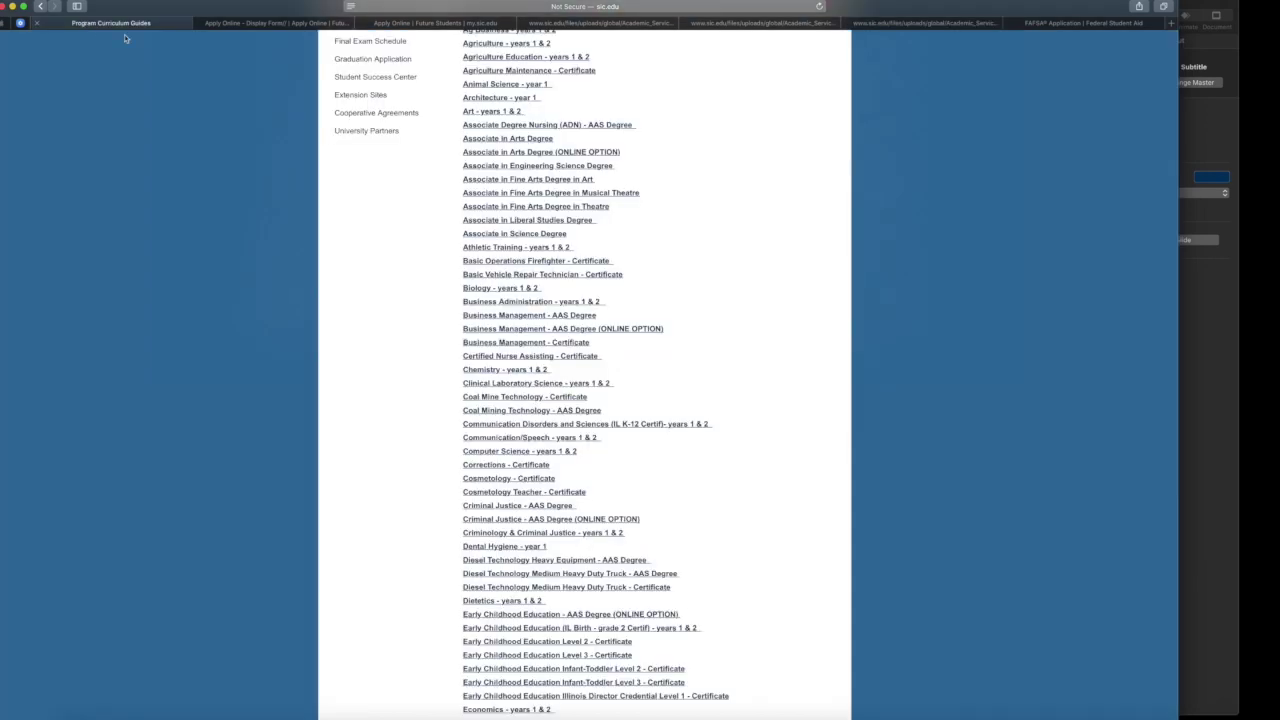
- Switch to the Keynote presentation and show the Online Registration slide
{"action": "left_click", "coordinate": [1200, 404]}
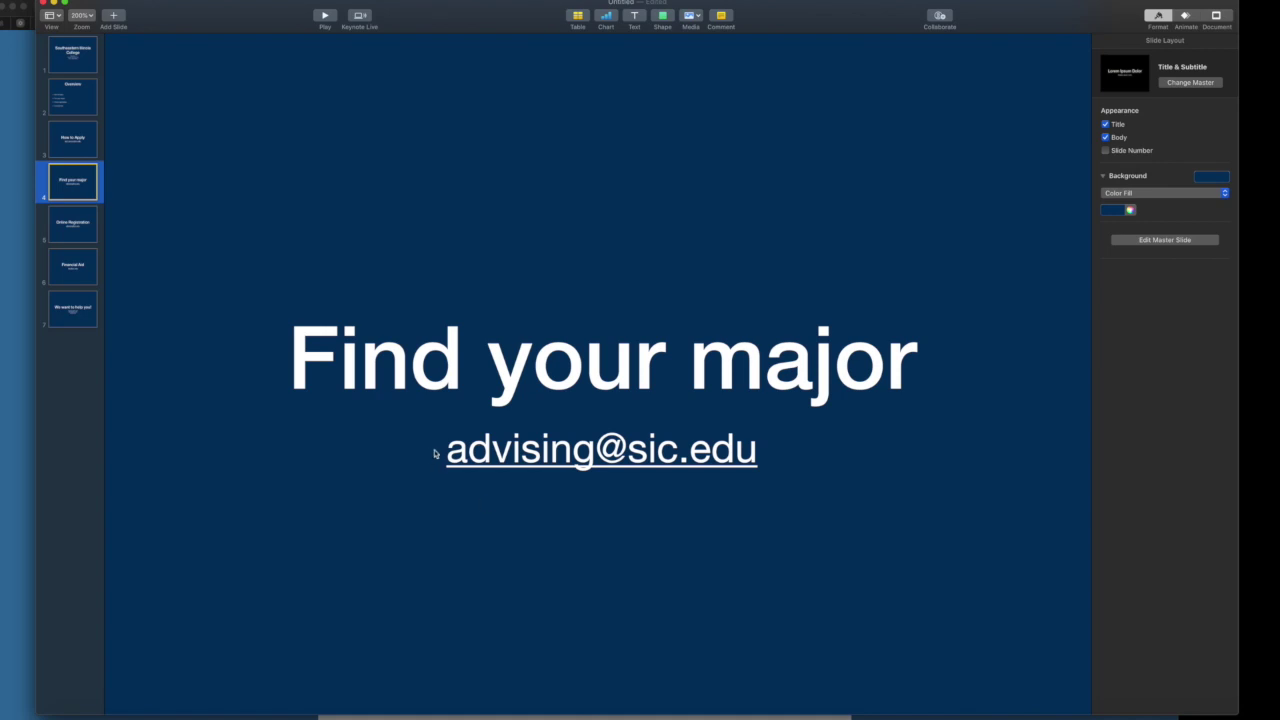
{"action": "left_click", "coordinate": [75, 238]}
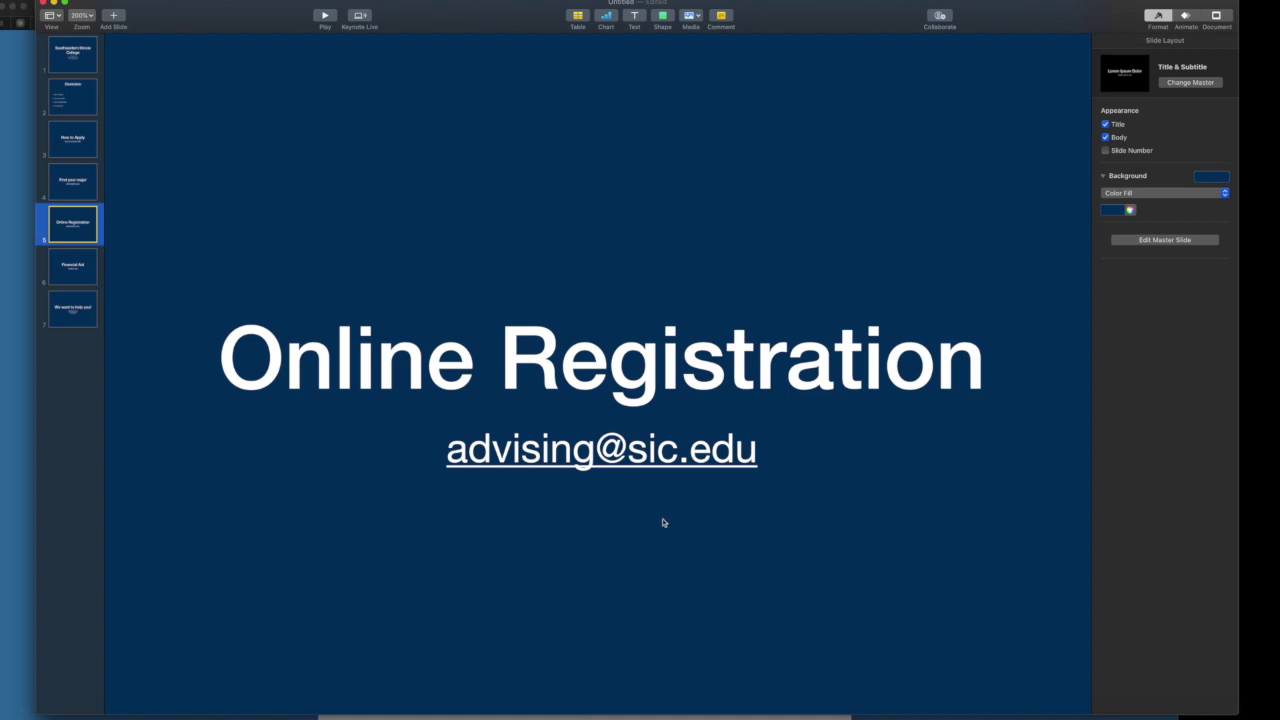
- Switch to Safari, go to the mySIC portal from the college site and open its Add/Drop Courses page
{"action": "left_click", "coordinate": [17, 447]}
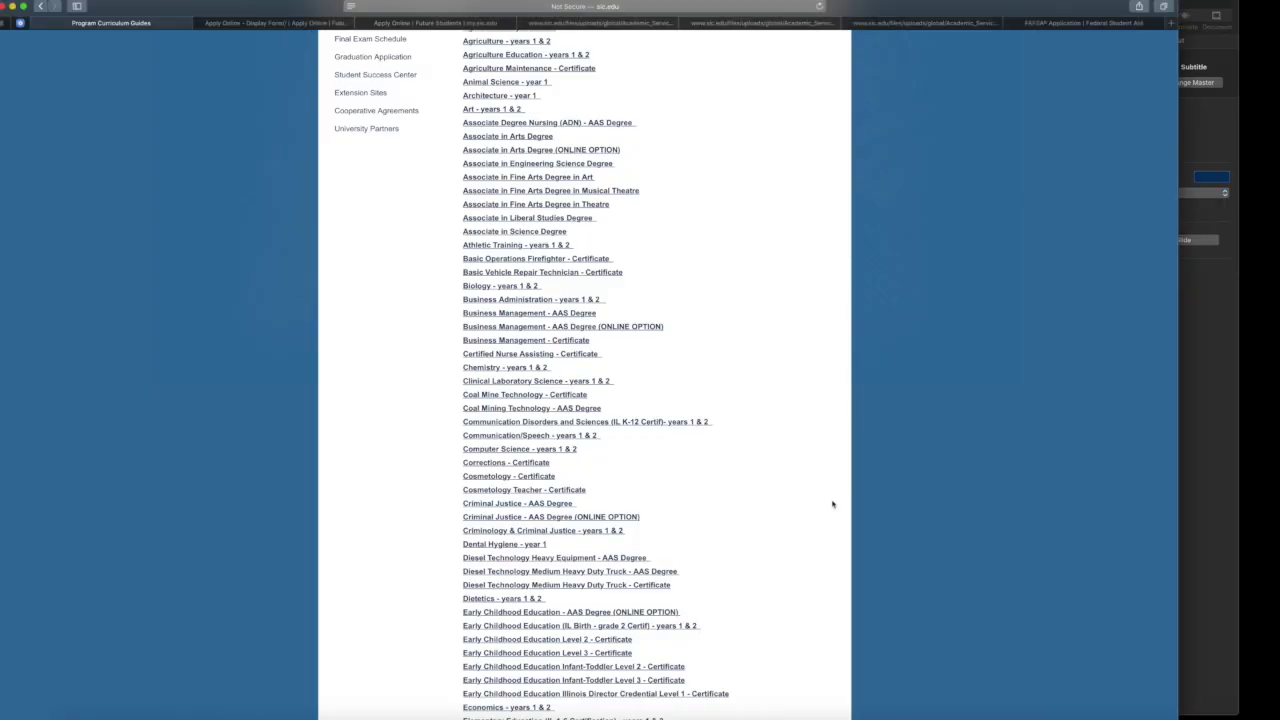
{"action": "scroll", "coordinate": [834, 501], "scroll_direction": "up", "scroll_amount": 5}
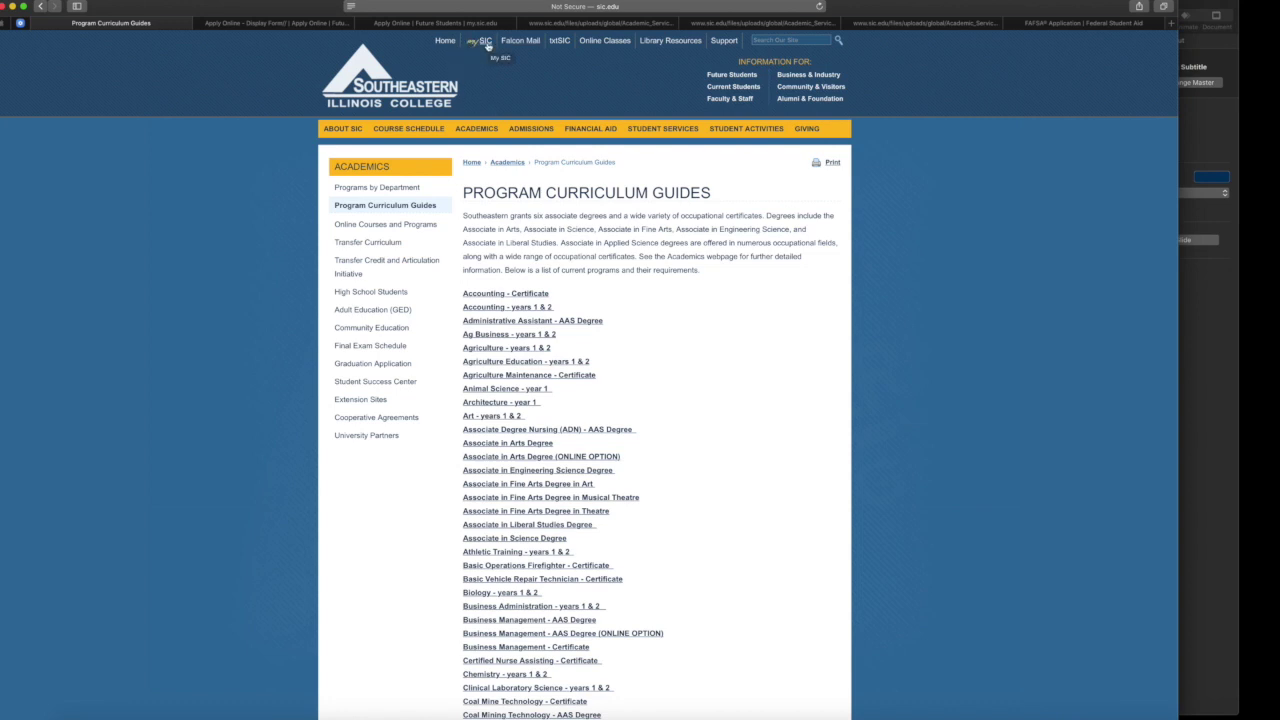
{"action": "left_click", "coordinate": [487, 43]}
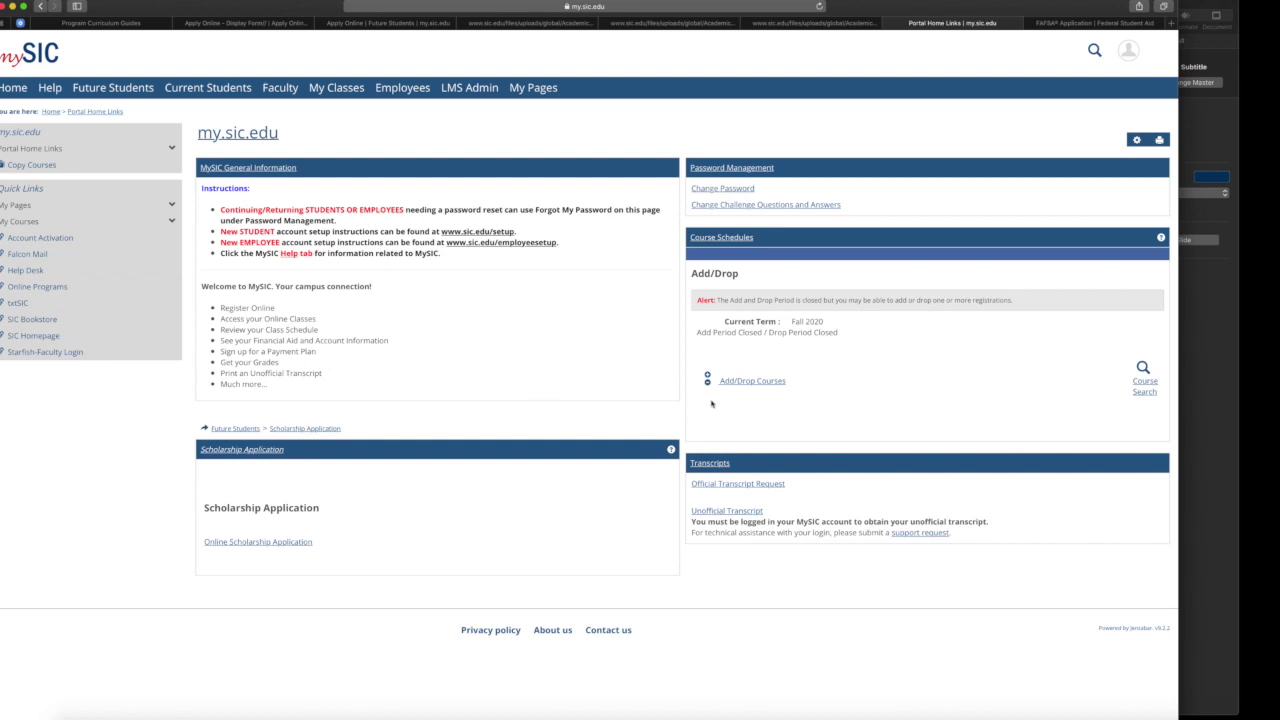
{"action": "left_click", "coordinate": [767, 385]}
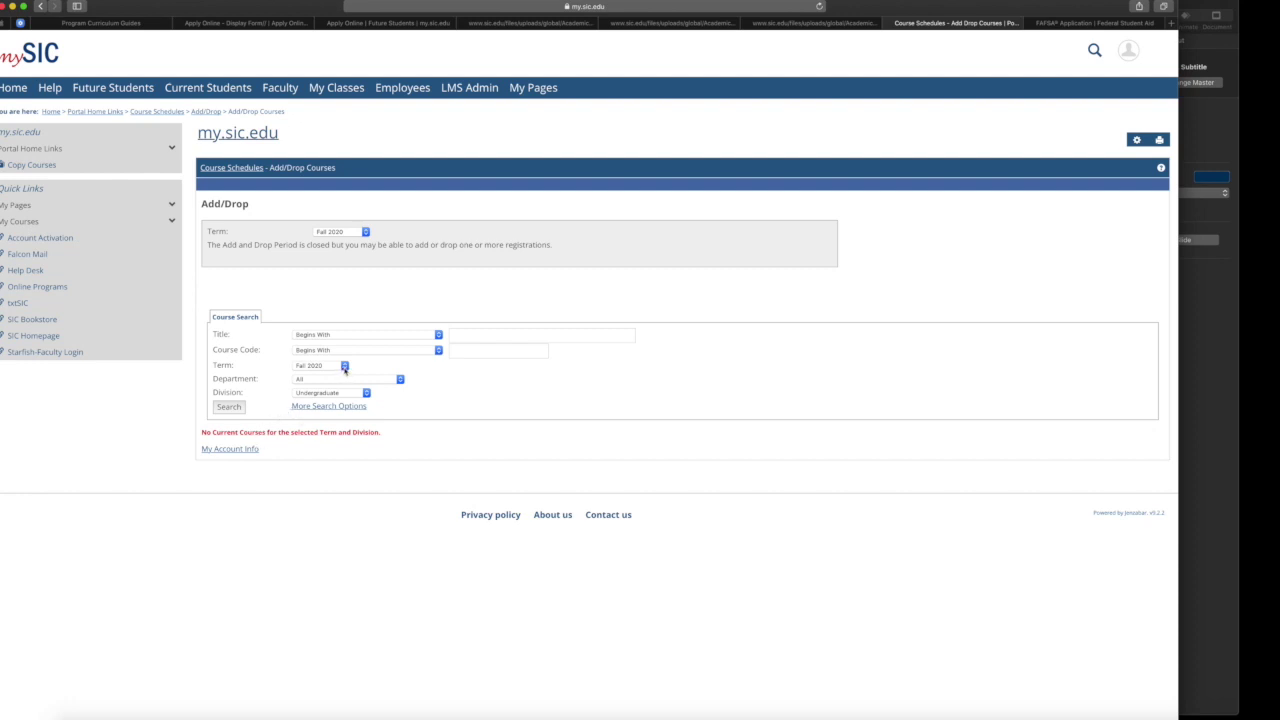
- Search for Fall 2020 undergraduate courses in the Communications department and look through the results
{"action": "left_click", "coordinate": [344, 367]}
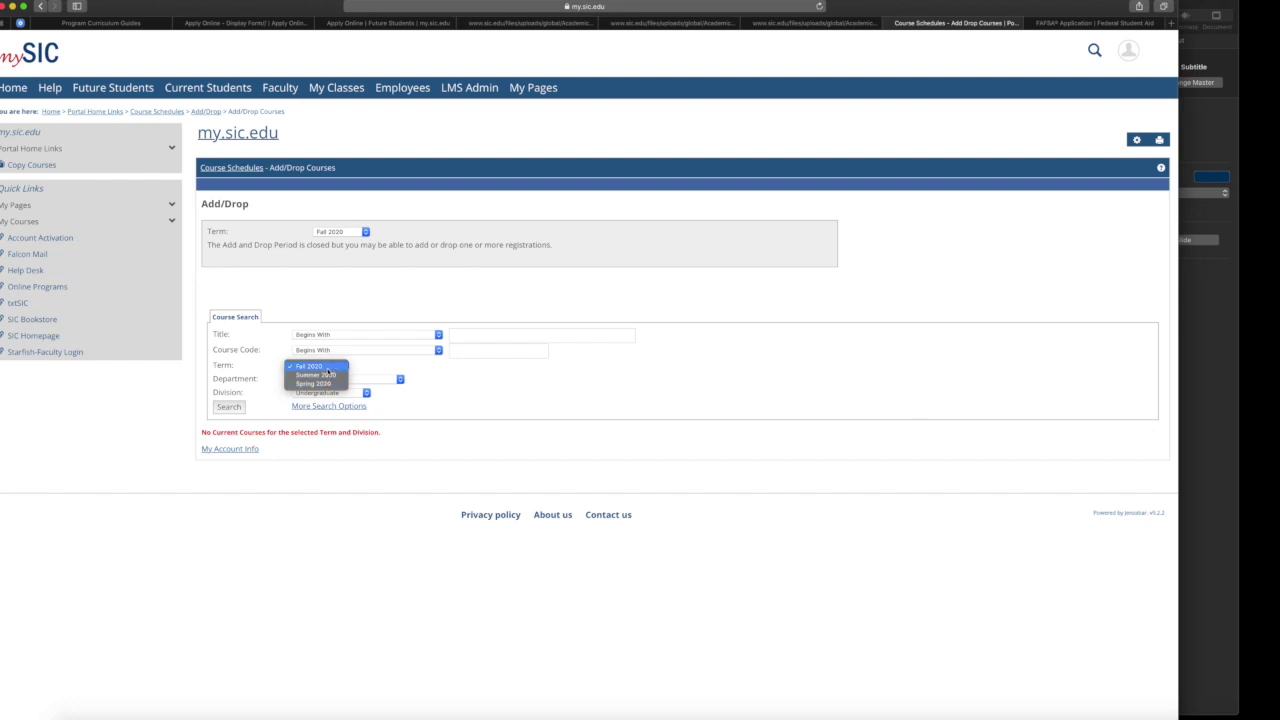
{"action": "left_click", "coordinate": [327, 368]}
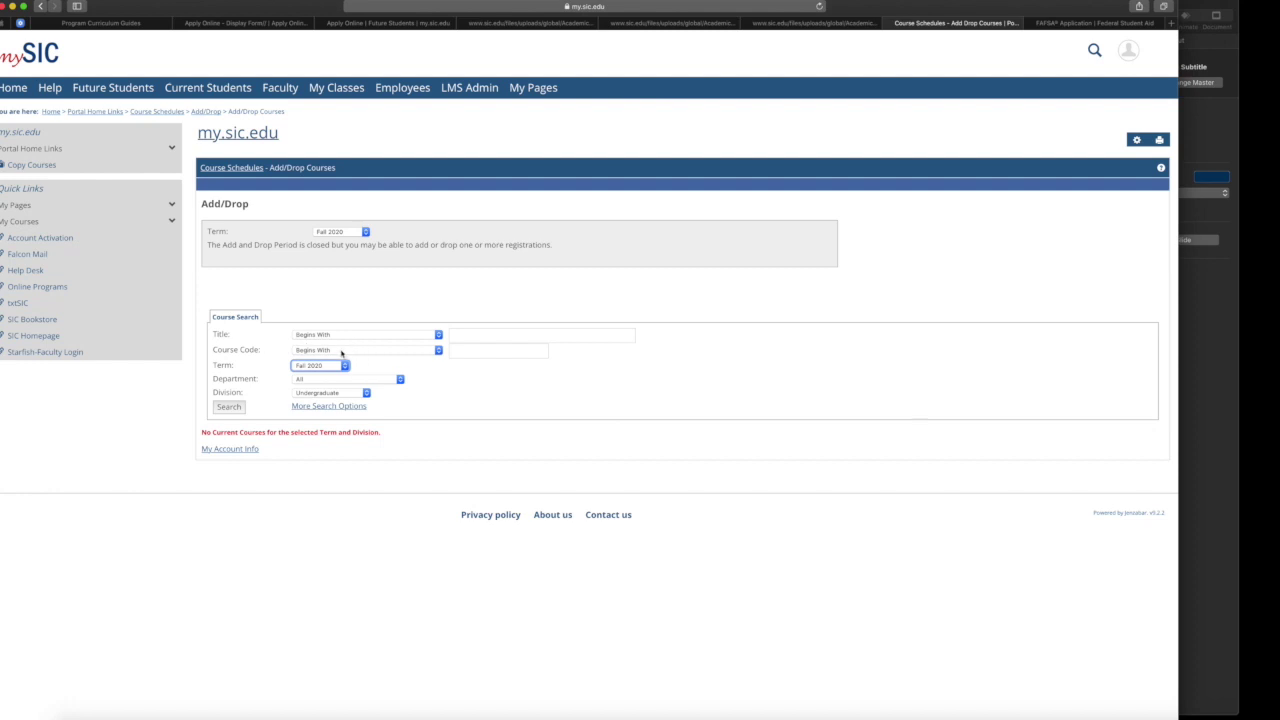
{"action": "left_click", "coordinate": [400, 380]}
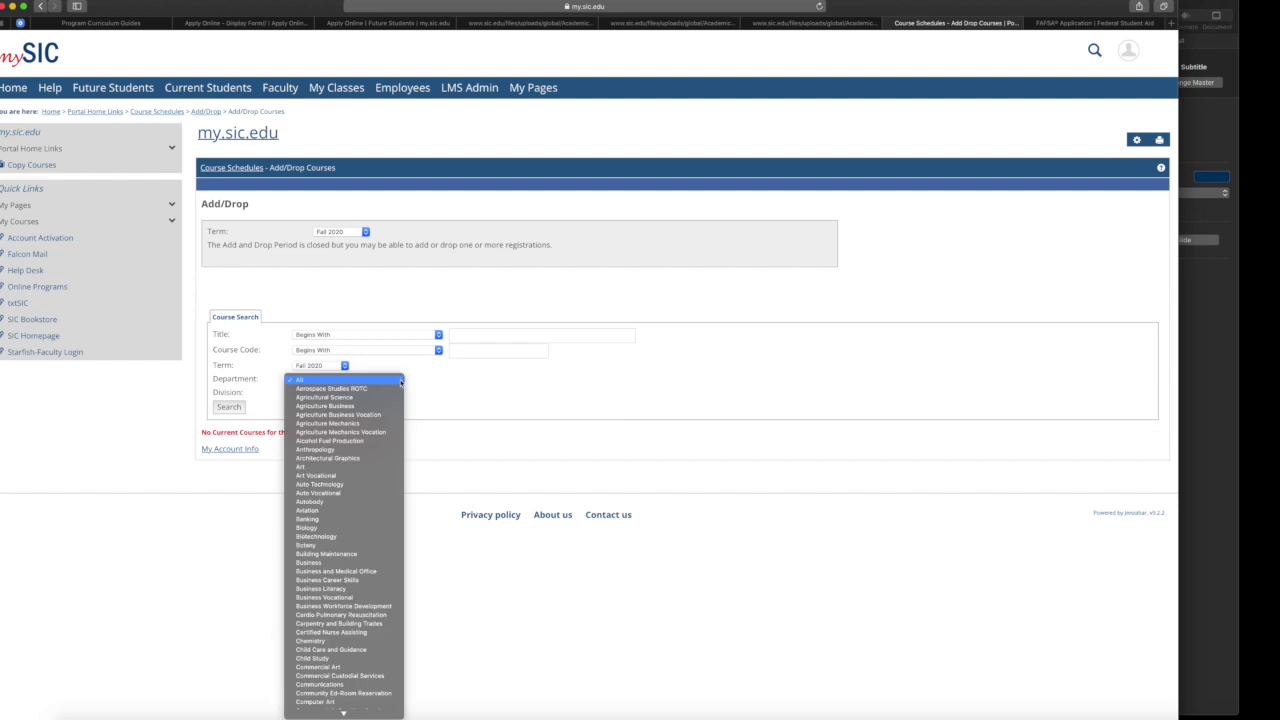
{"action": "left_click", "coordinate": [336, 685]}
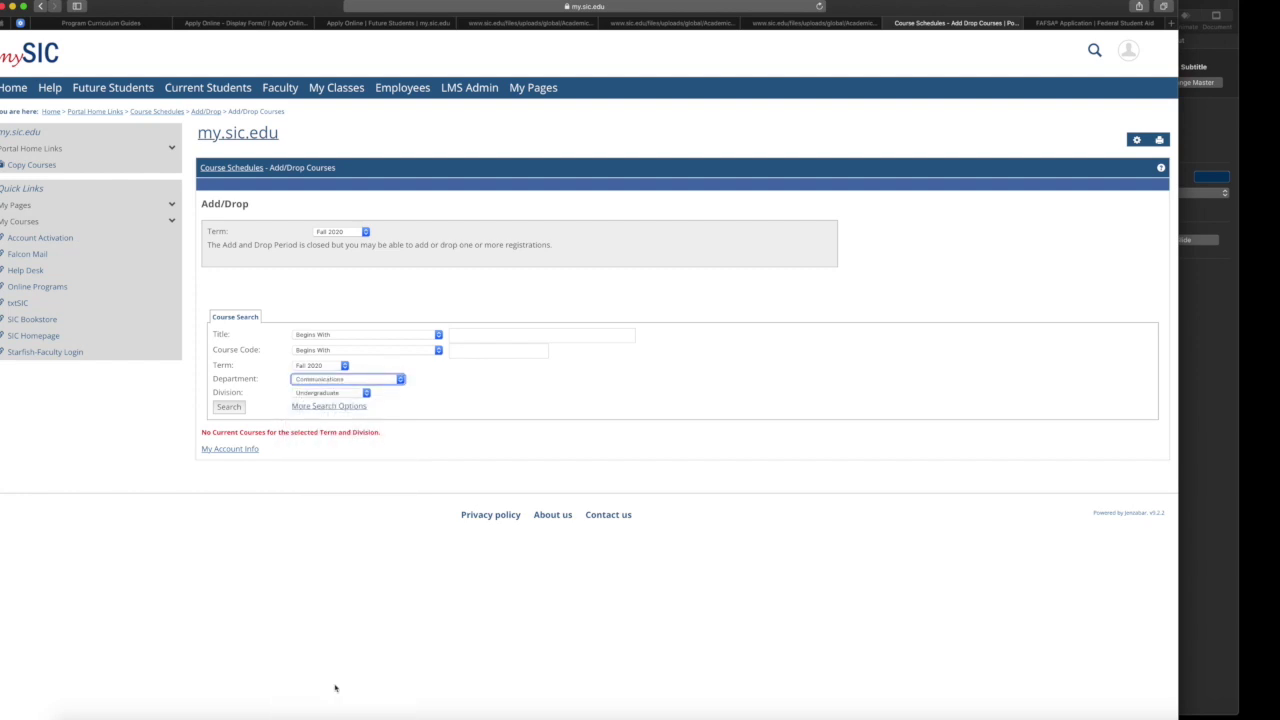
{"action": "left_click", "coordinate": [229, 407]}
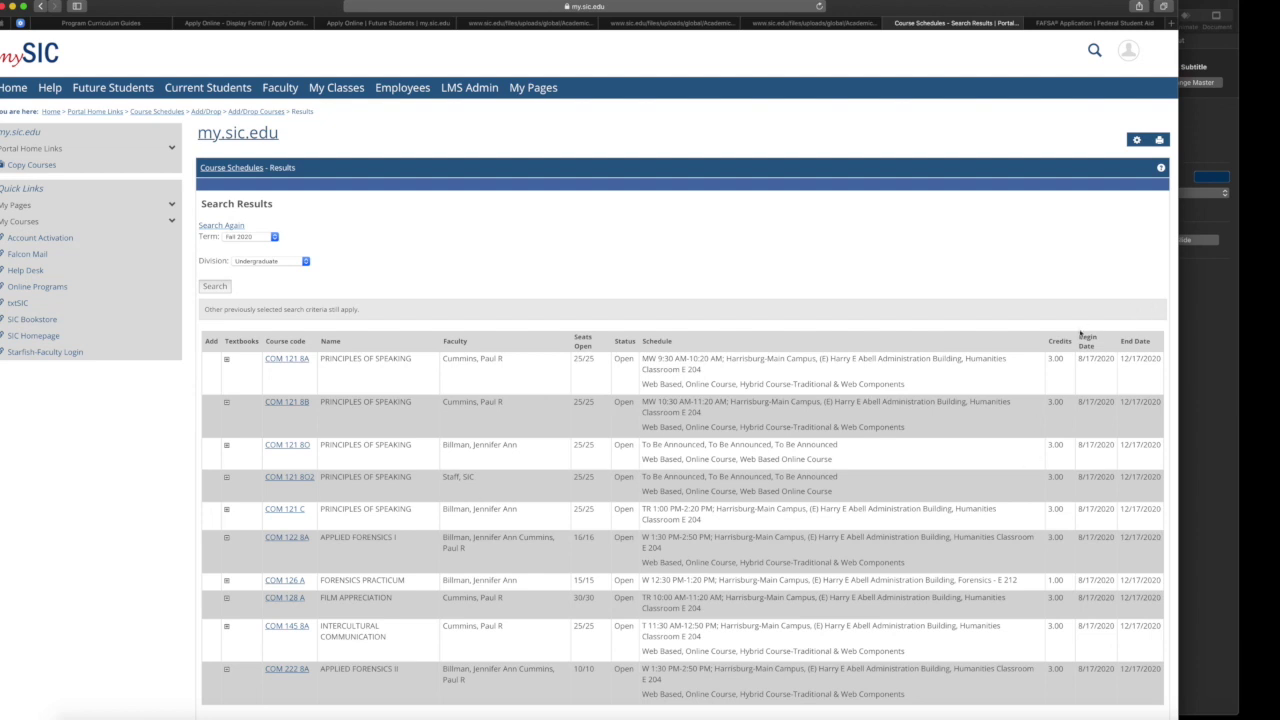
{"action": "scroll", "coordinate": [614, 434], "scroll_direction": "down", "scroll_amount": 3}
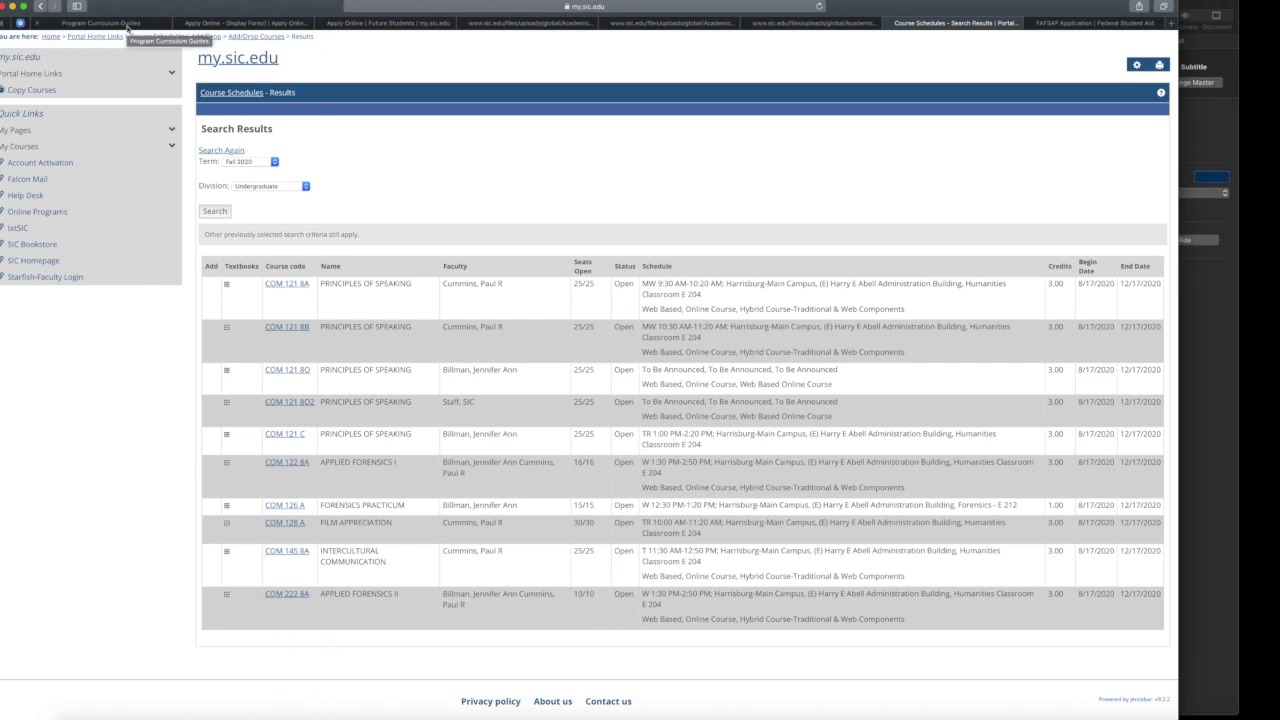
- Review the Accounting - years 1 & 2 guide and the already opened business curriculum guides, and return to the course search results
{"action": "left_click", "coordinate": [127, 27]}
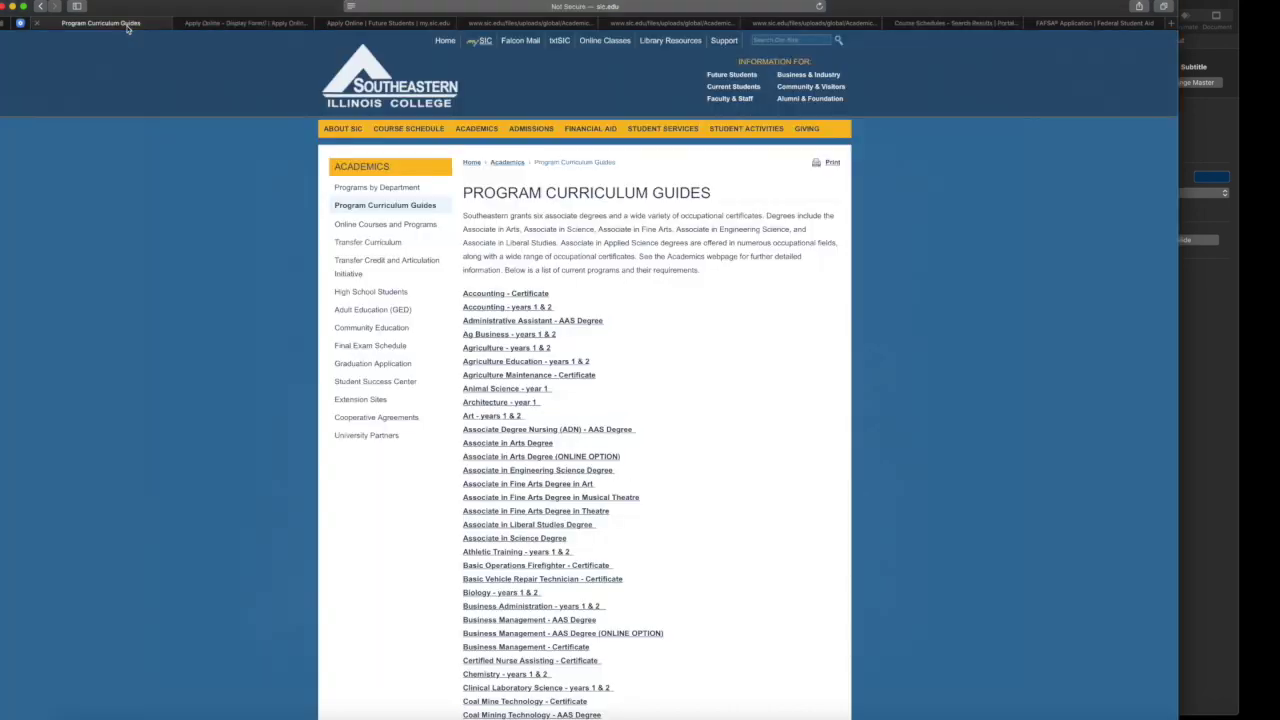
{"action": "left_click", "coordinate": [489, 308]}
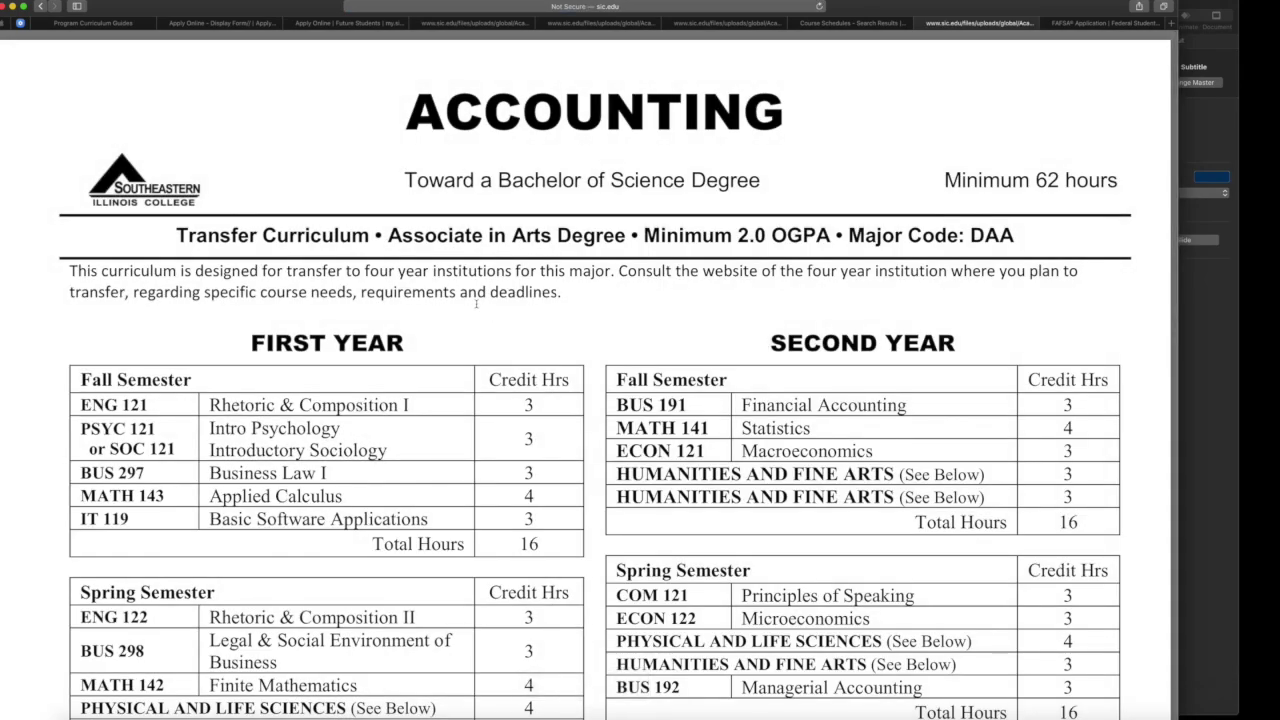
{"action": "left_click", "coordinate": [735, 25]}
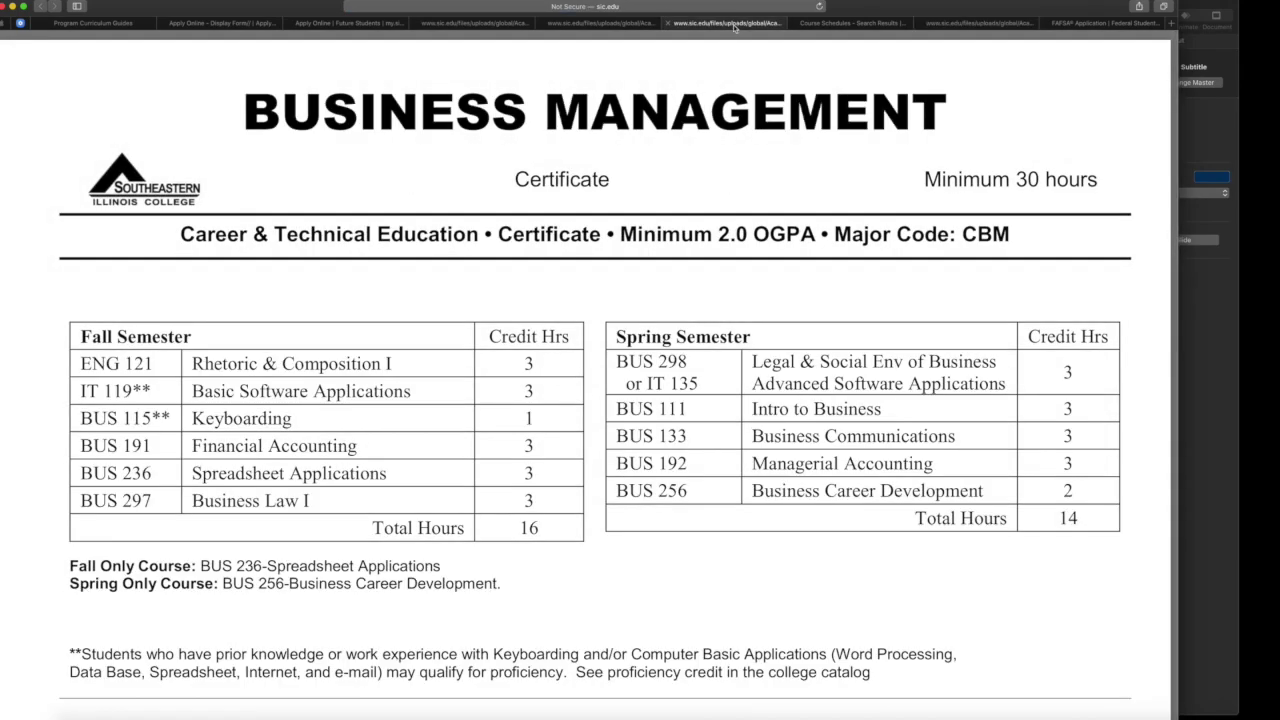
{"action": "left_click", "coordinate": [624, 27]}
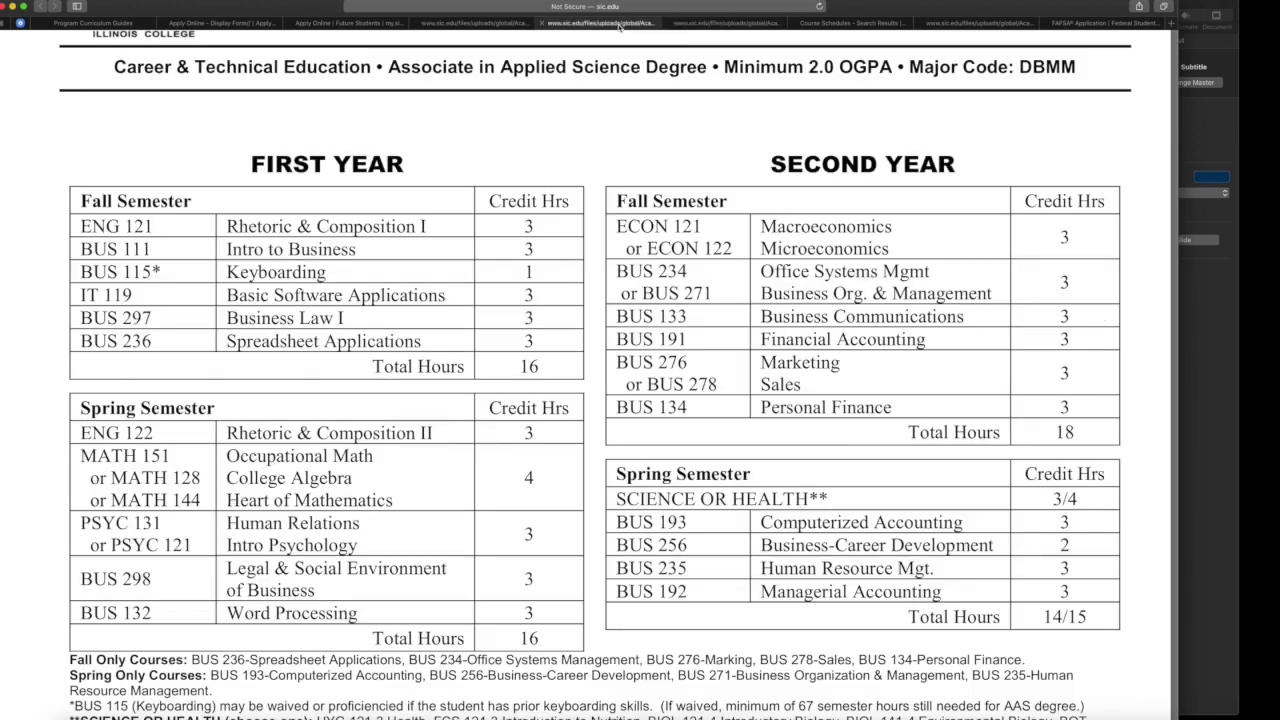
{"action": "left_click", "coordinate": [245, 31]}
{"action": "left_click", "coordinate": [326, 30]}
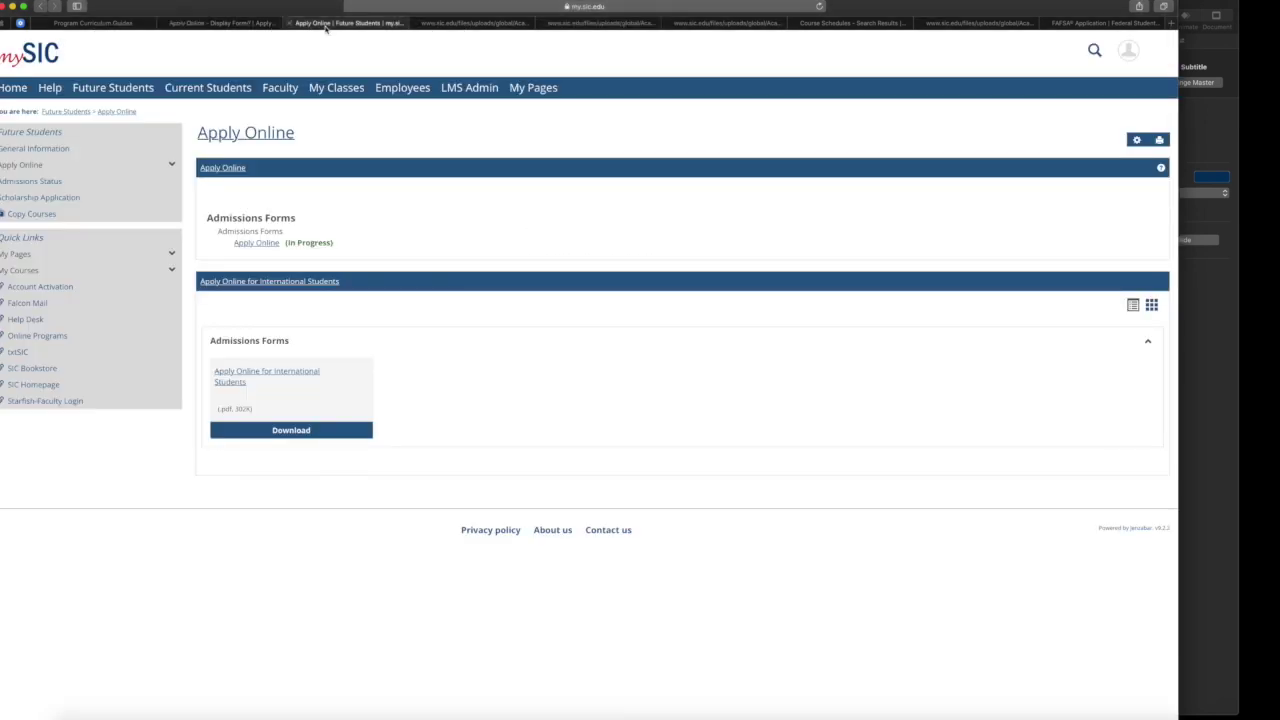
{"action": "left_click", "coordinate": [445, 27]}
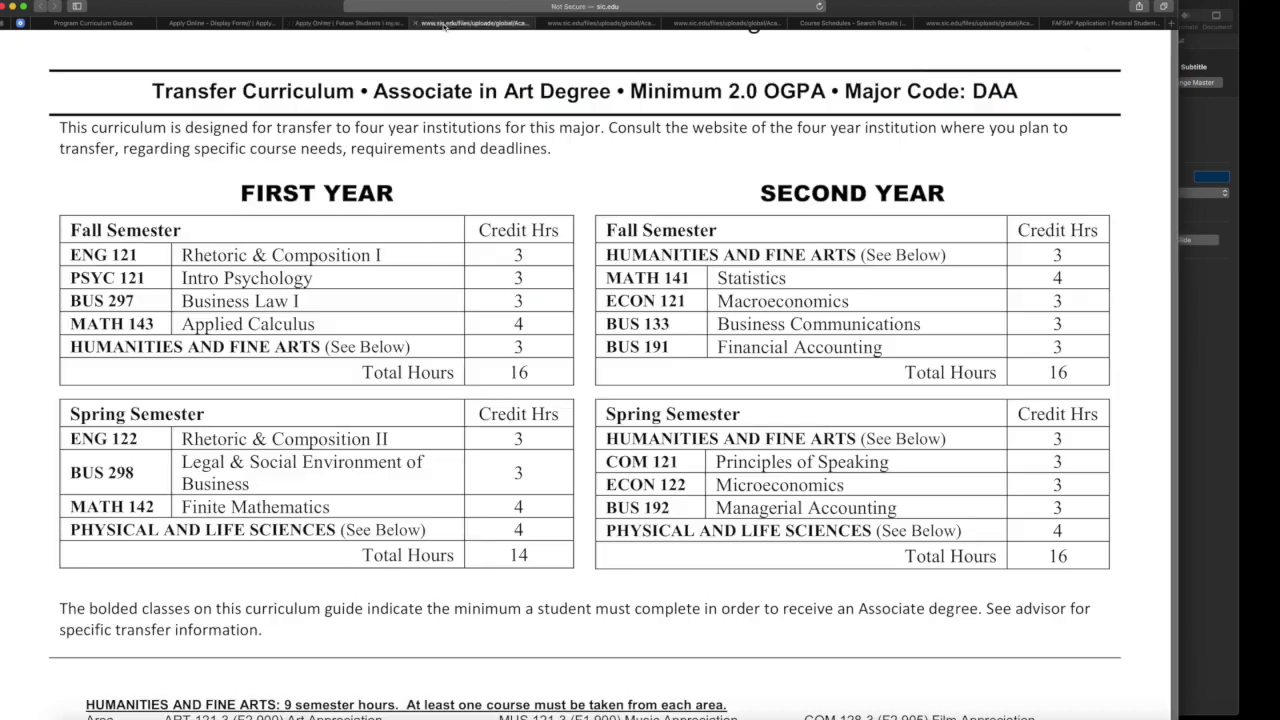
{"action": "left_click", "coordinate": [706, 30]}
{"action": "left_click", "coordinate": [840, 26]}
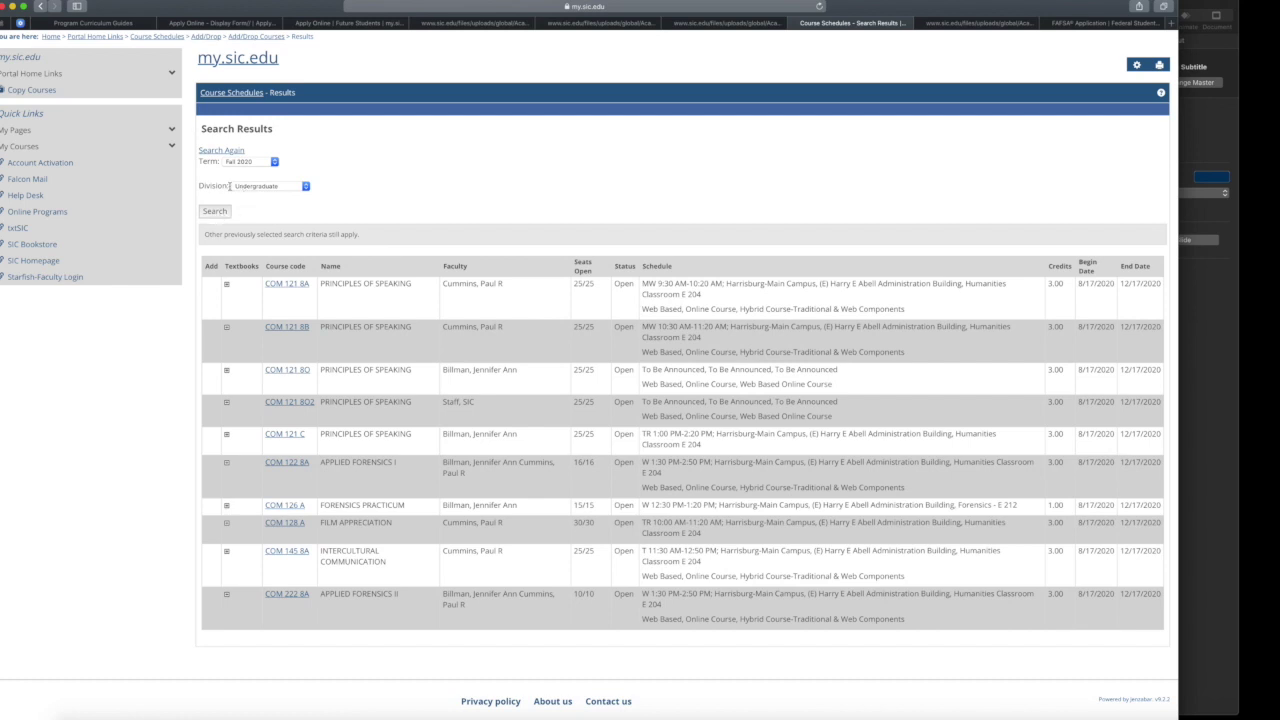
- Start a new course search with the term set to Summer 2020 and the department set to Government
{"action": "left_click", "coordinate": [212, 151]}
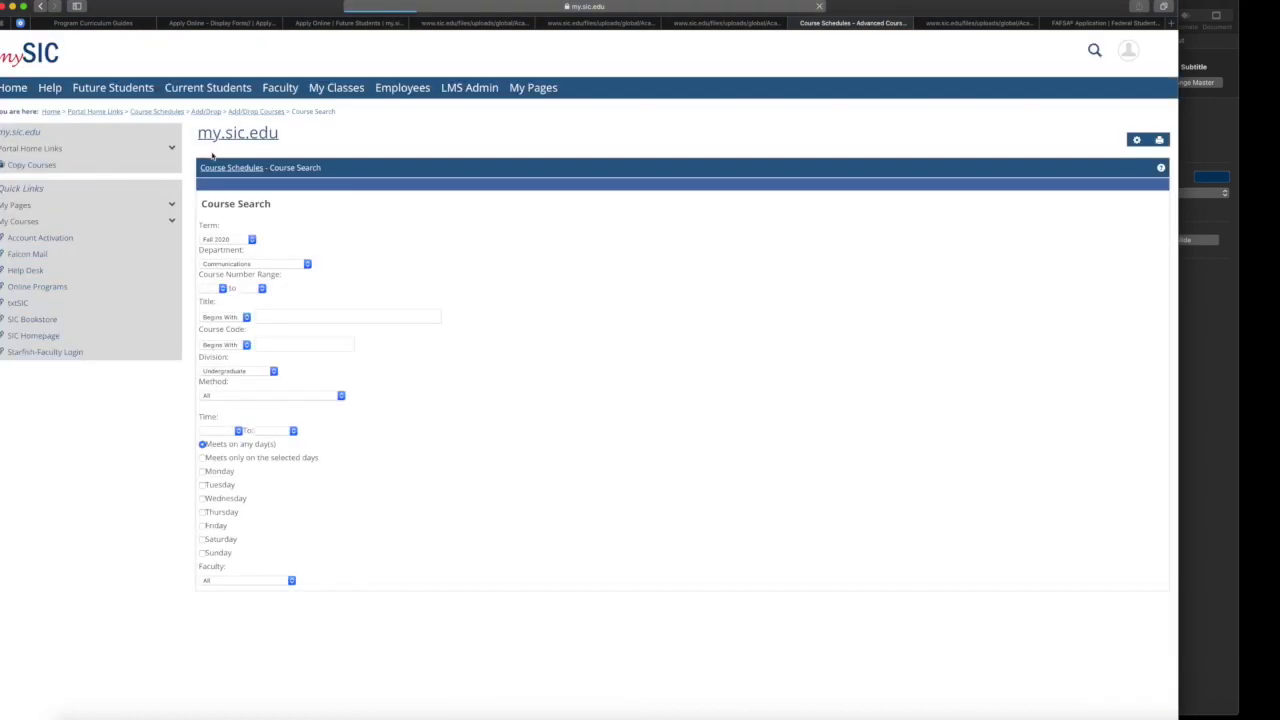
{"action": "left_click", "coordinate": [237, 242]}
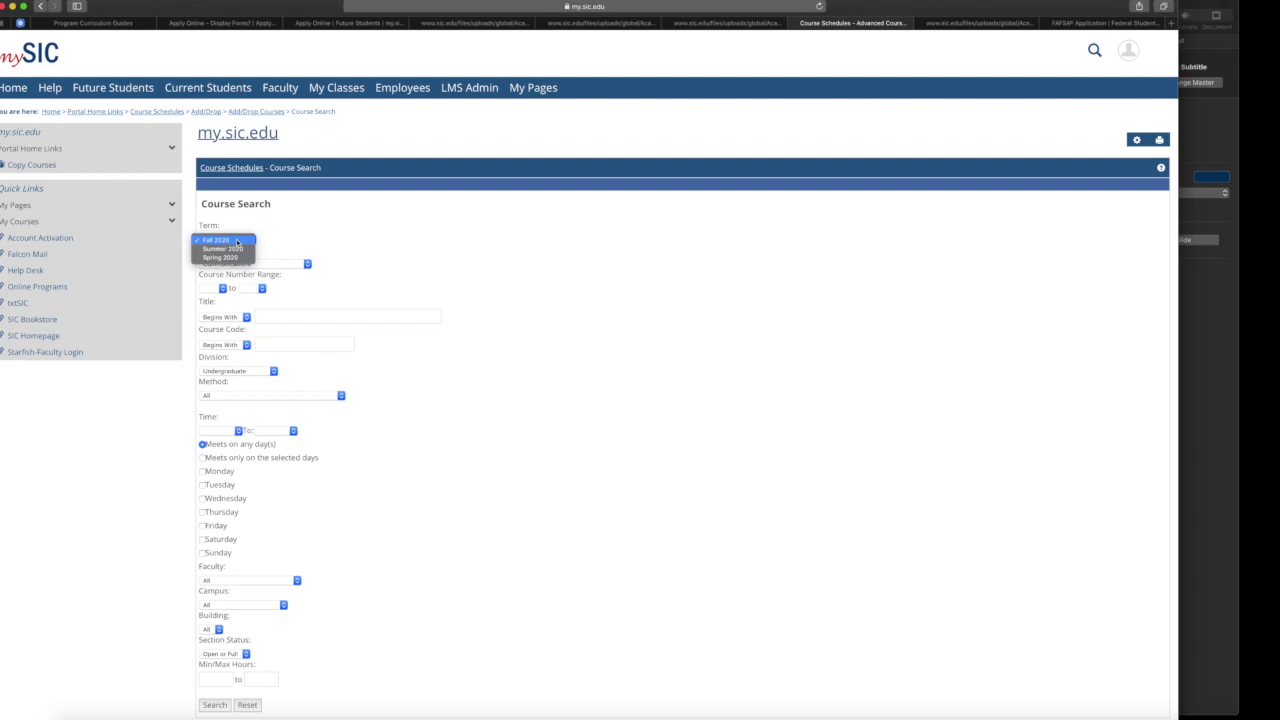
{"action": "left_click", "coordinate": [233, 251]}
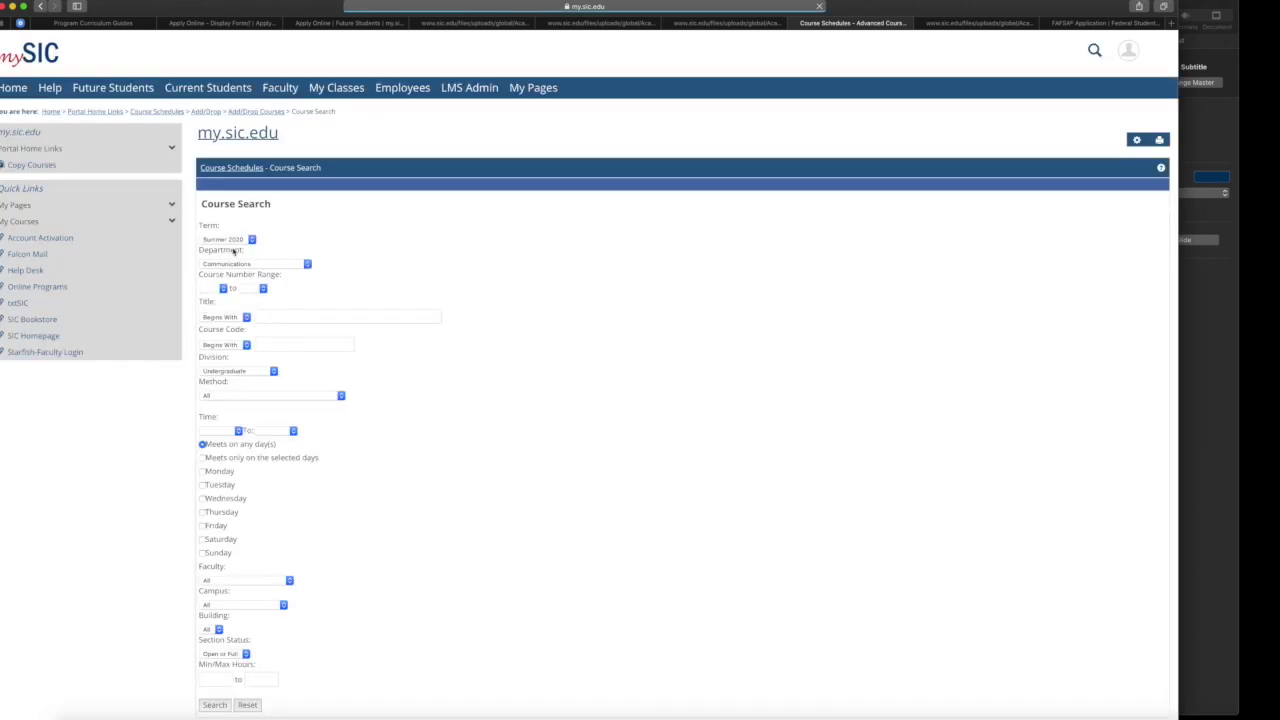
{"action": "left_click", "coordinate": [307, 264]}
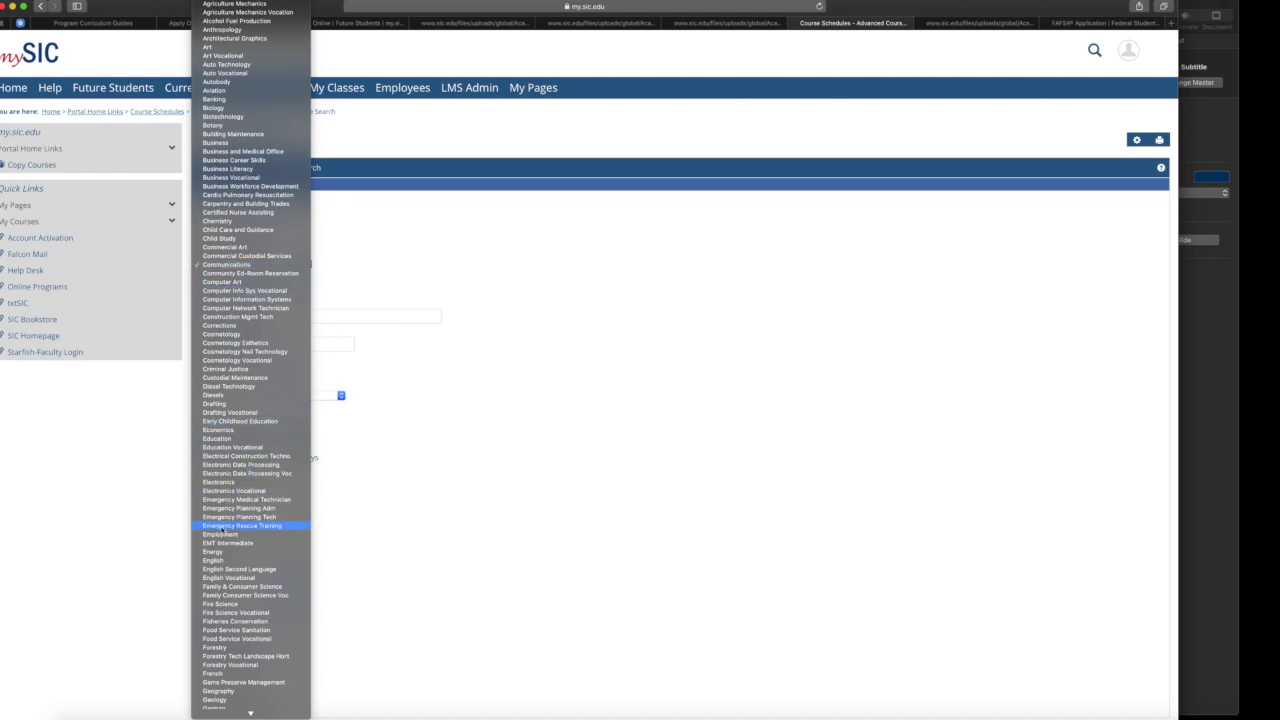
{"action": "scroll", "coordinate": [230, 571], "scroll_direction": "up", "scroll_amount": 1}
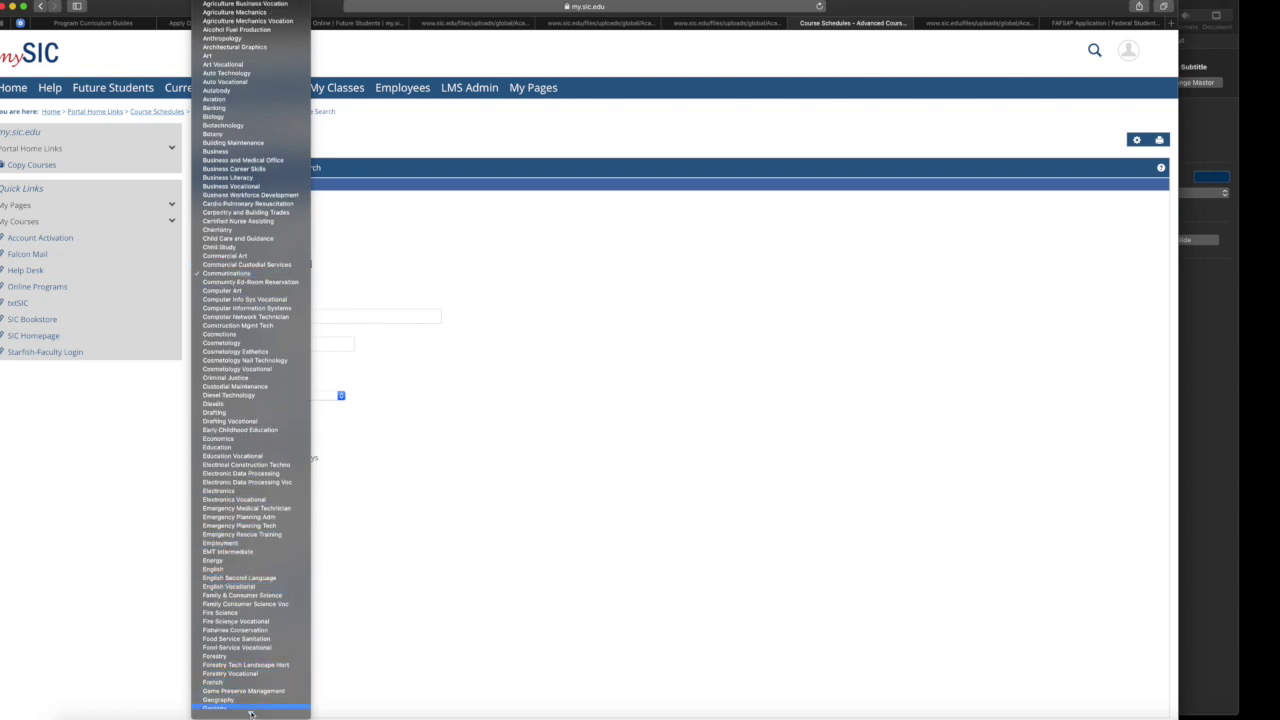
{"action": "scroll", "coordinate": [250, 700], "scroll_direction": "down", "scroll_amount": 3}
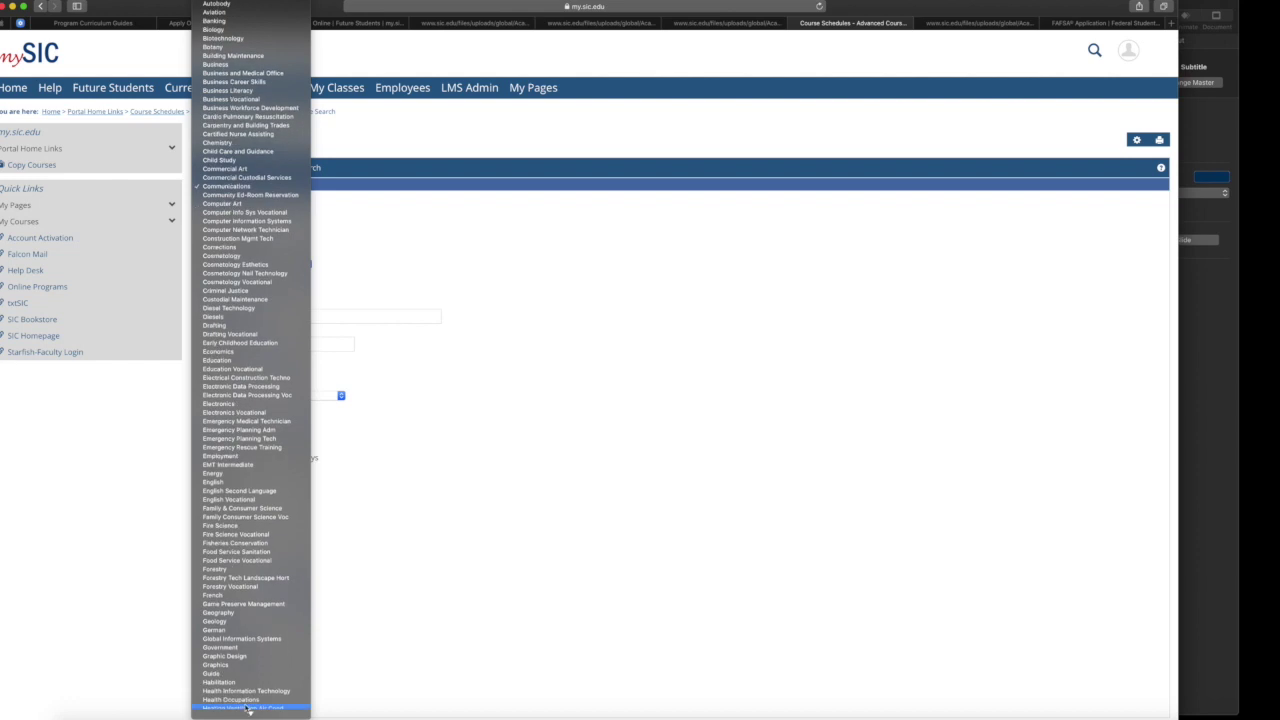
{"action": "left_click", "coordinate": [222, 647]}
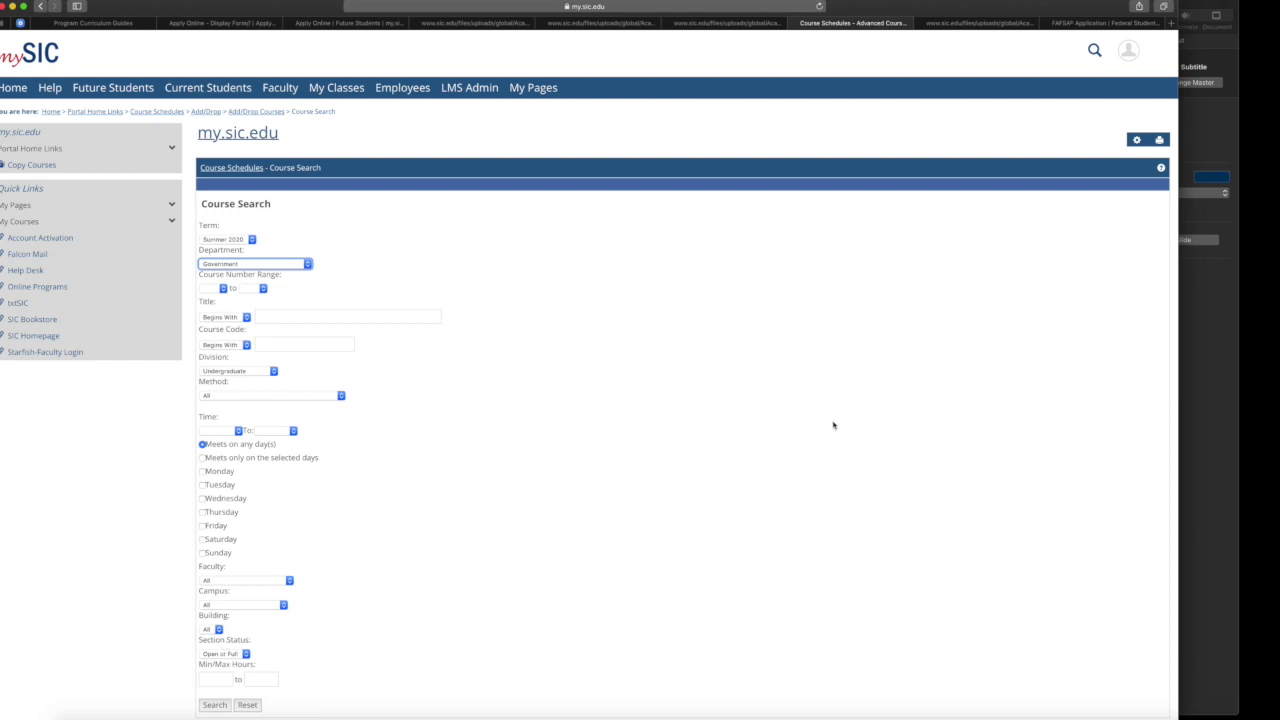
- Run the Government course search and examine the results, keeping Summer 2020 as the term
{"action": "left_click", "coordinate": [255, 264]}
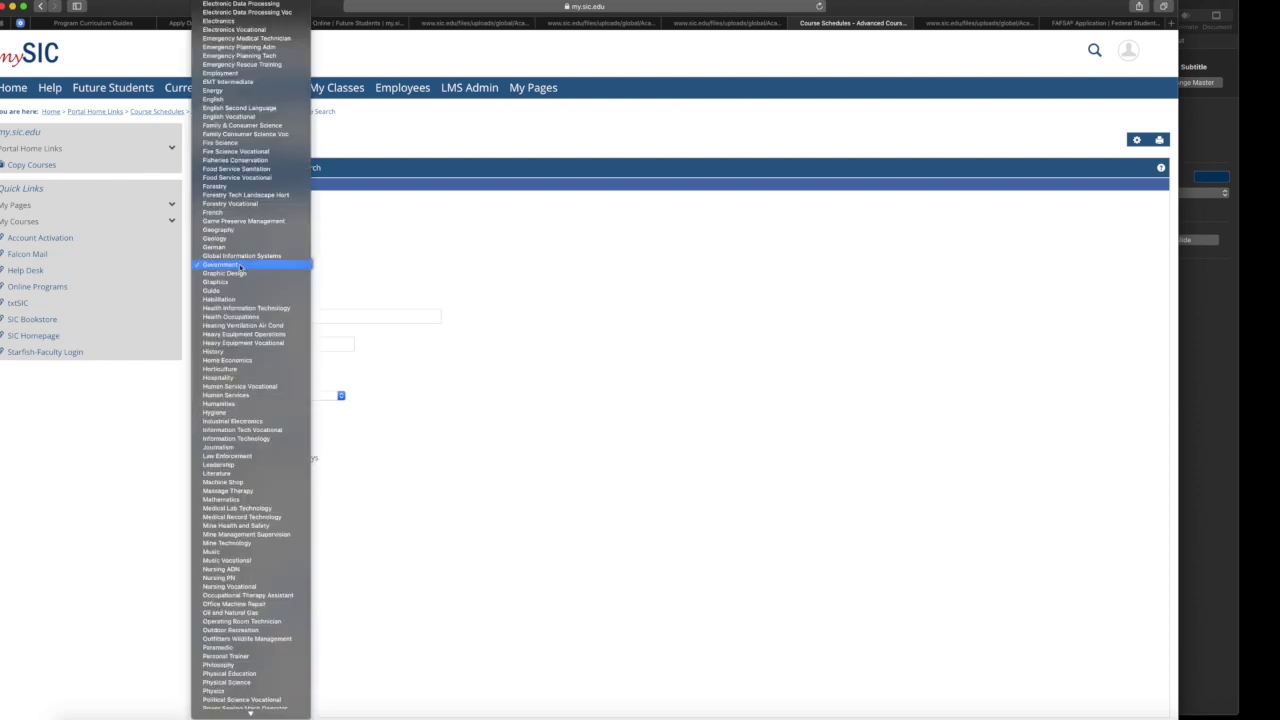
{"action": "left_click", "coordinate": [475, 414]}
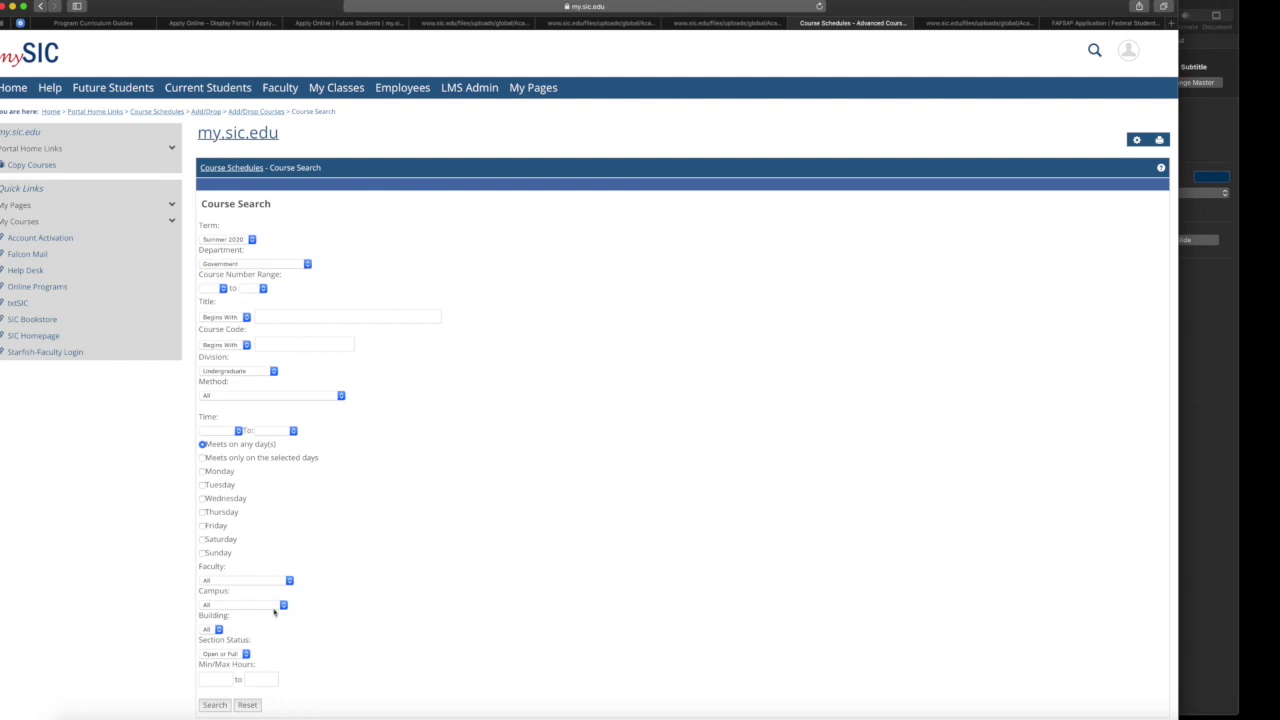
{"action": "left_click", "coordinate": [216, 705]}
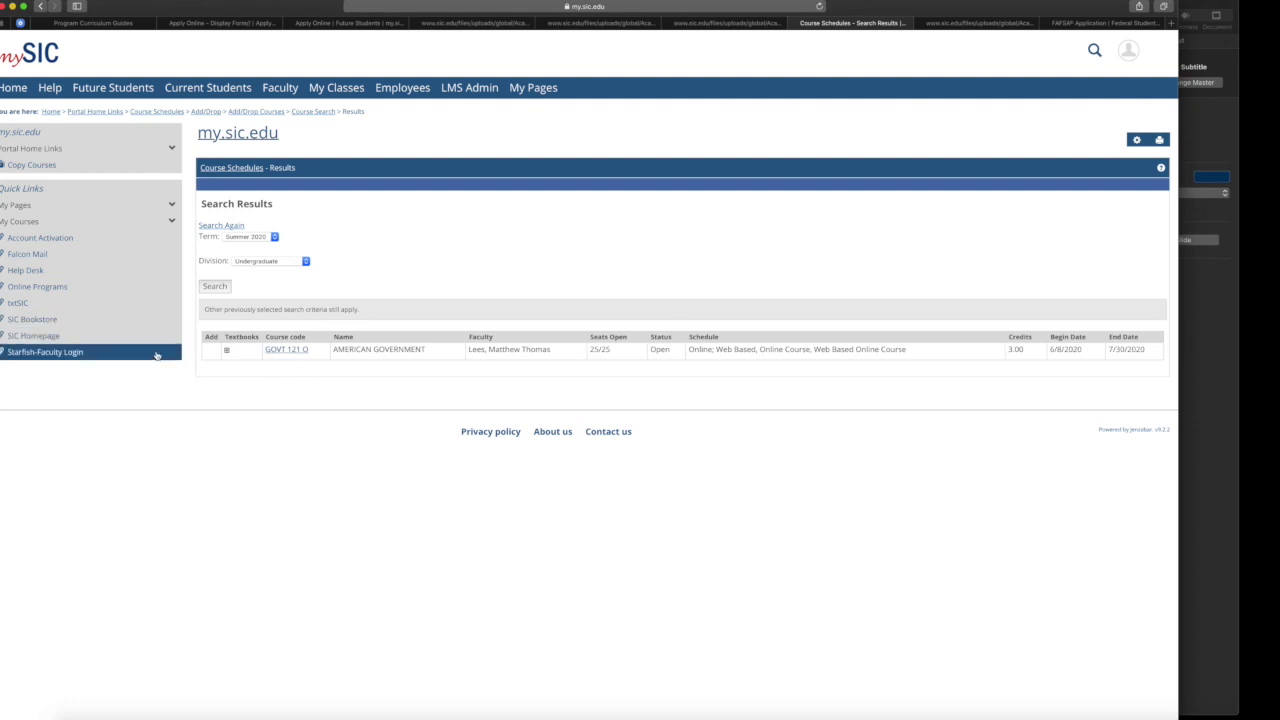
{"action": "left_click", "coordinate": [272, 237]}
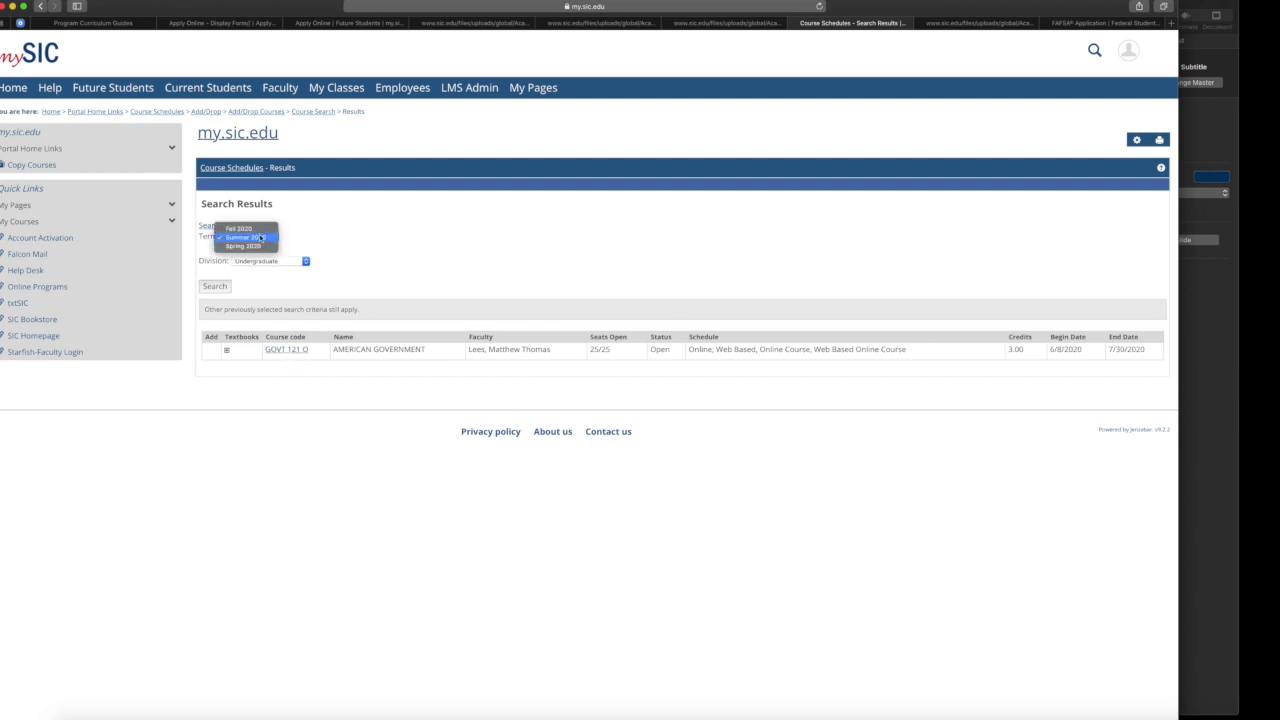
{"action": "left_click", "coordinate": [261, 238]}
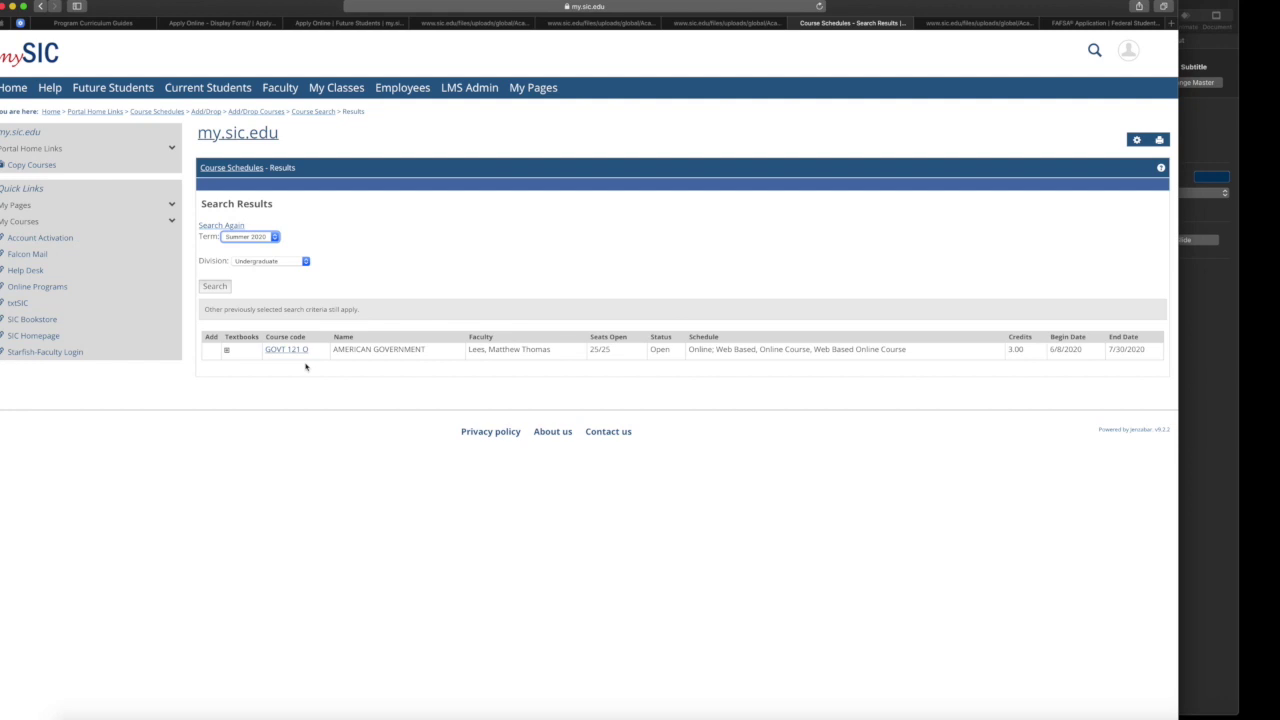
- Switch to Keynote to present the Financial Aid slide, and bring up the FAFSA application page in Safari
{"action": "left_click", "coordinate": [1208, 381]}
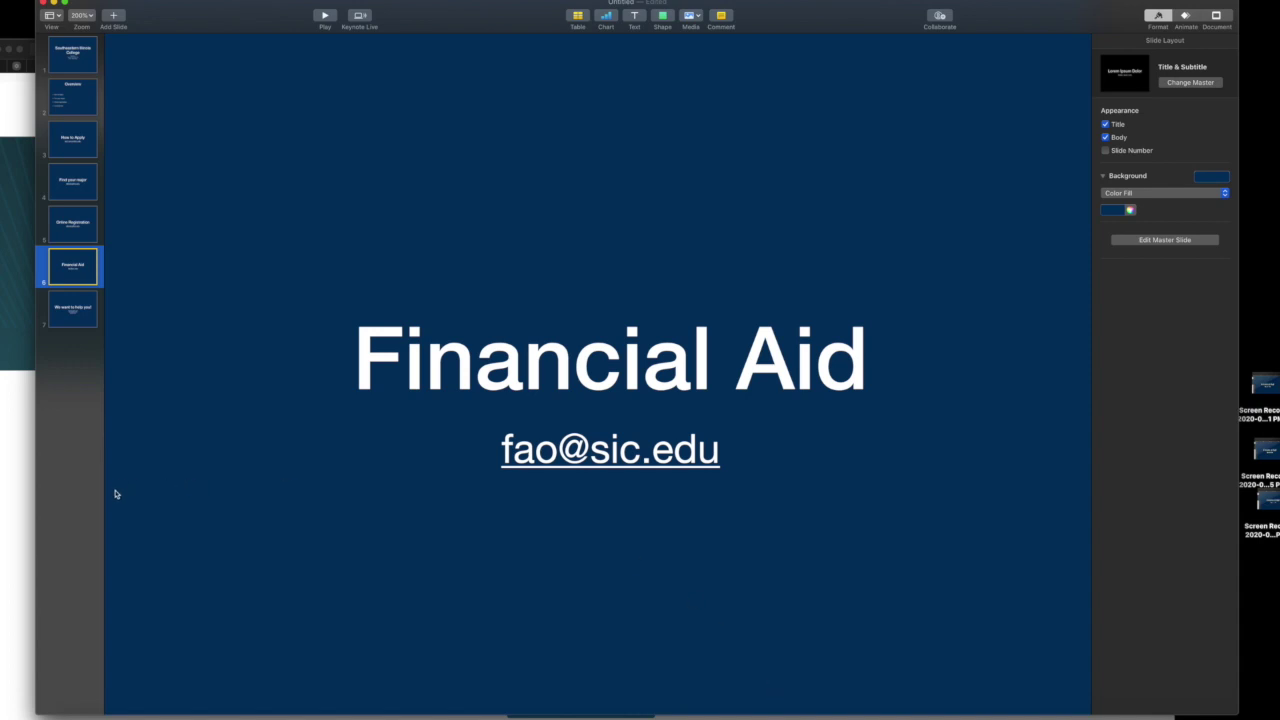
{"action": "left_click", "coordinate": [11, 483]}
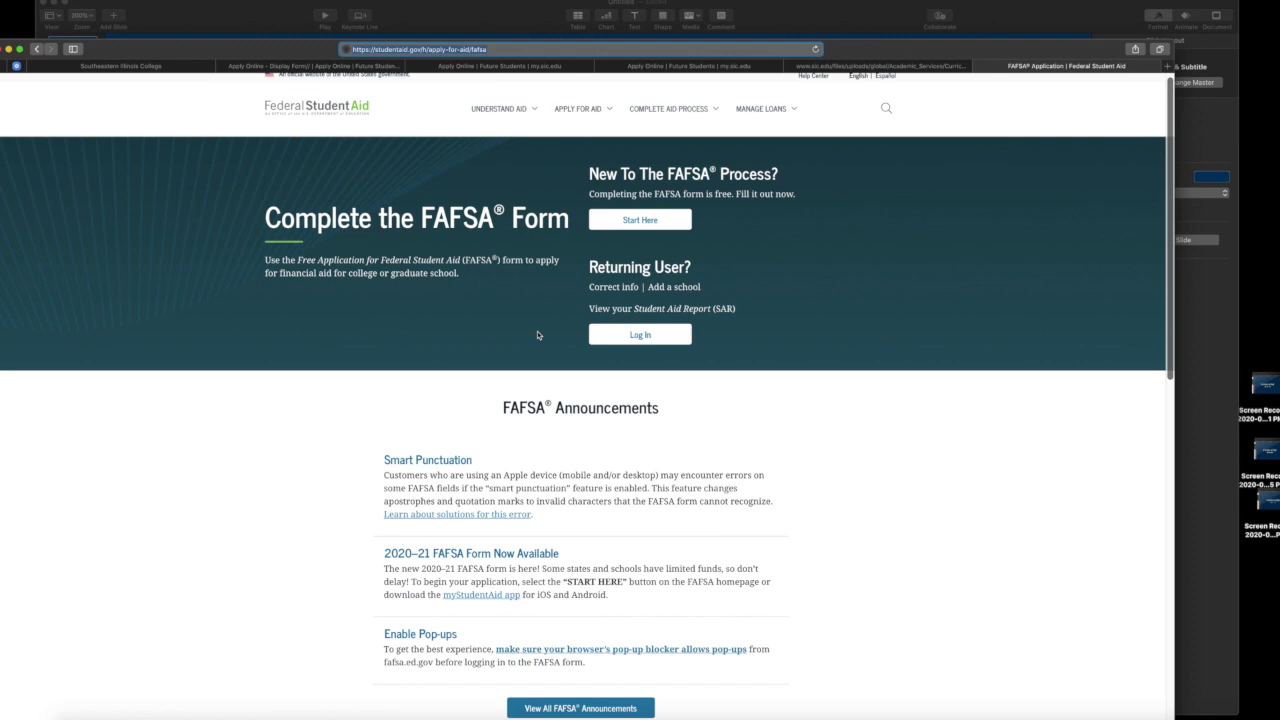
- Switch back to Keynote and show the closing "We want to help you!" slide
{"action": "left_click", "coordinate": [1199, 334]}
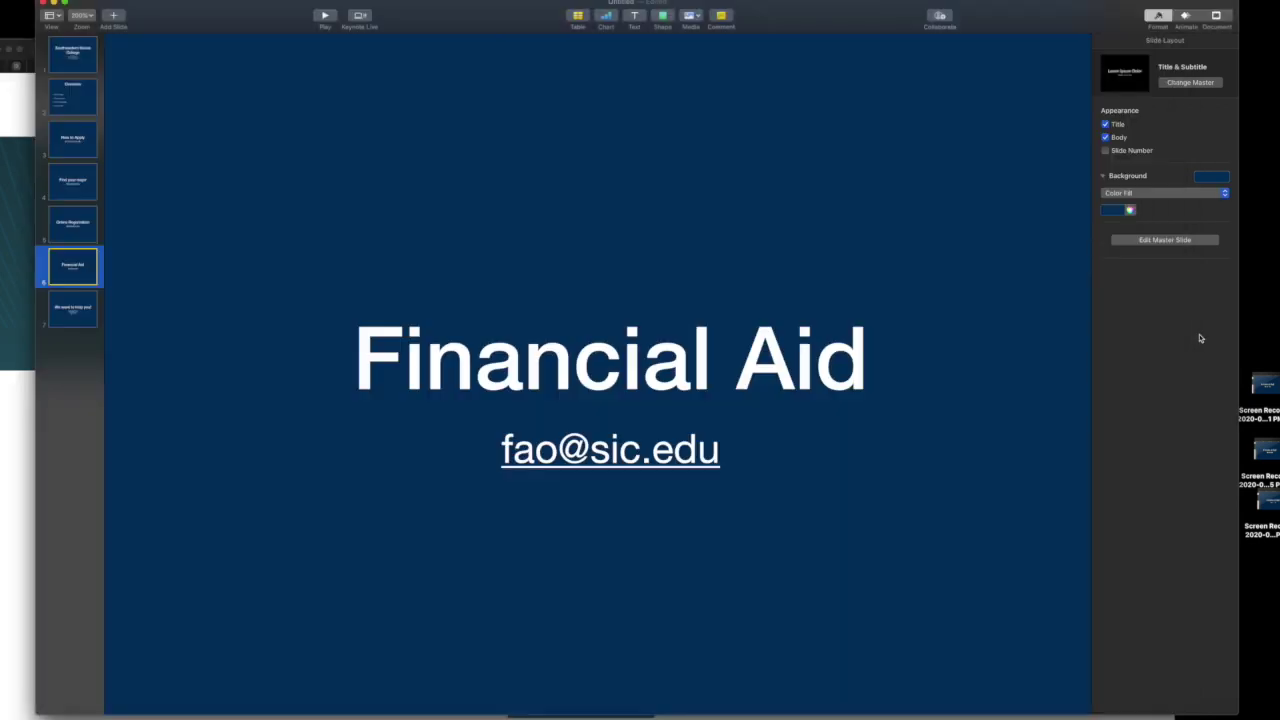
{"action": "left_click", "coordinate": [57, 322]}
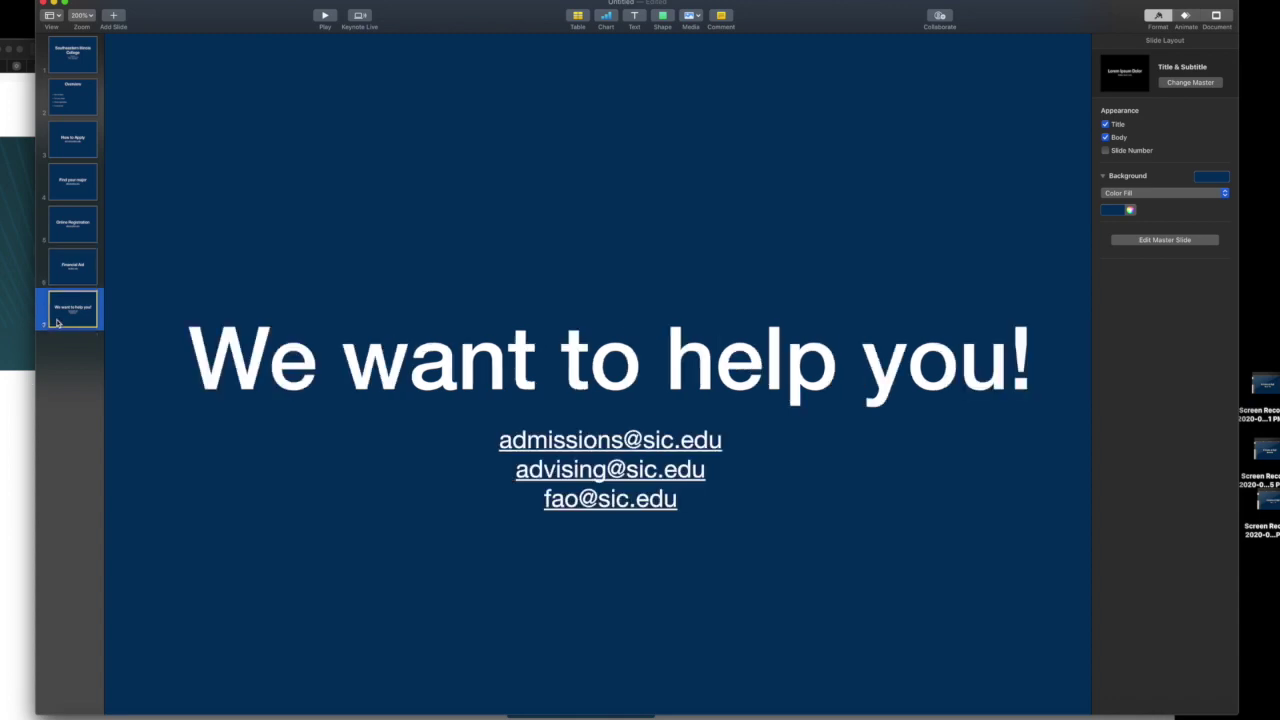